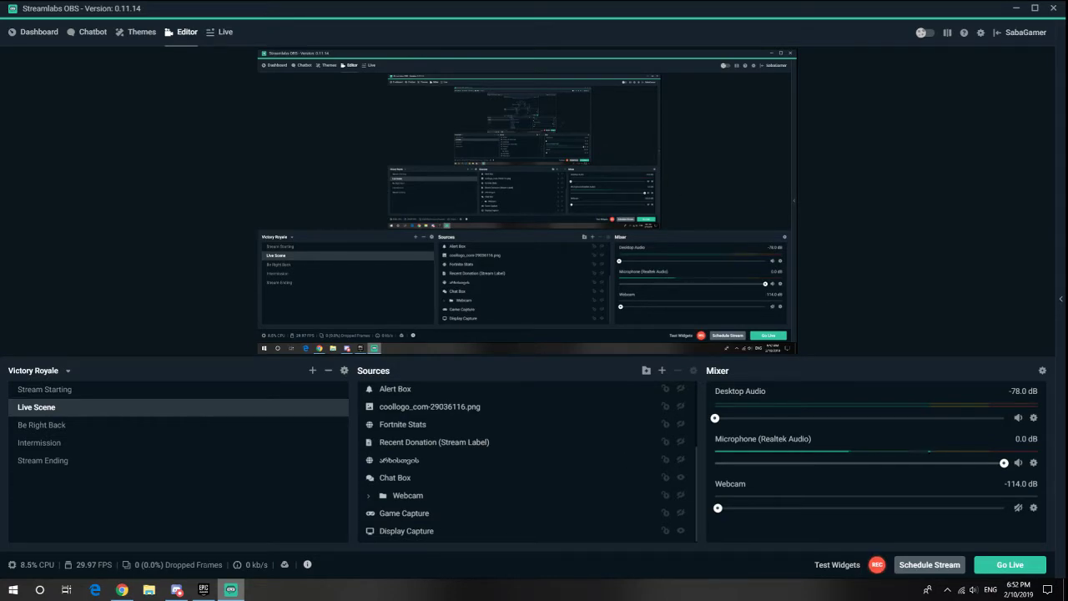
Switch to Chrome, search Google for "streamlabs obs download" in a new tab and open the Streamlabs OBS website.
click(123, 590)
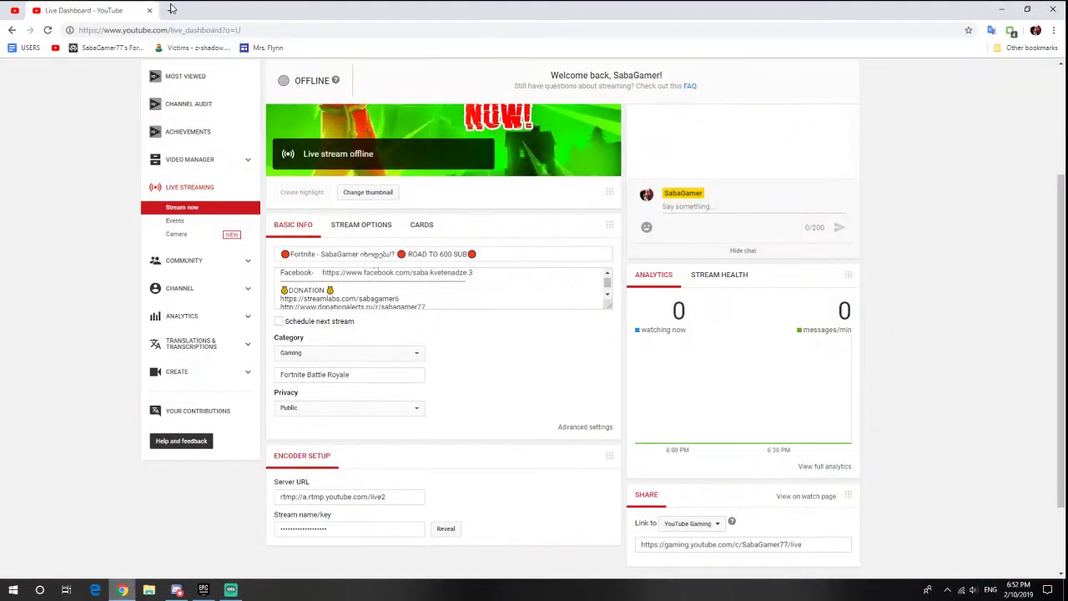
click(173, 10)
text(streamslabs)
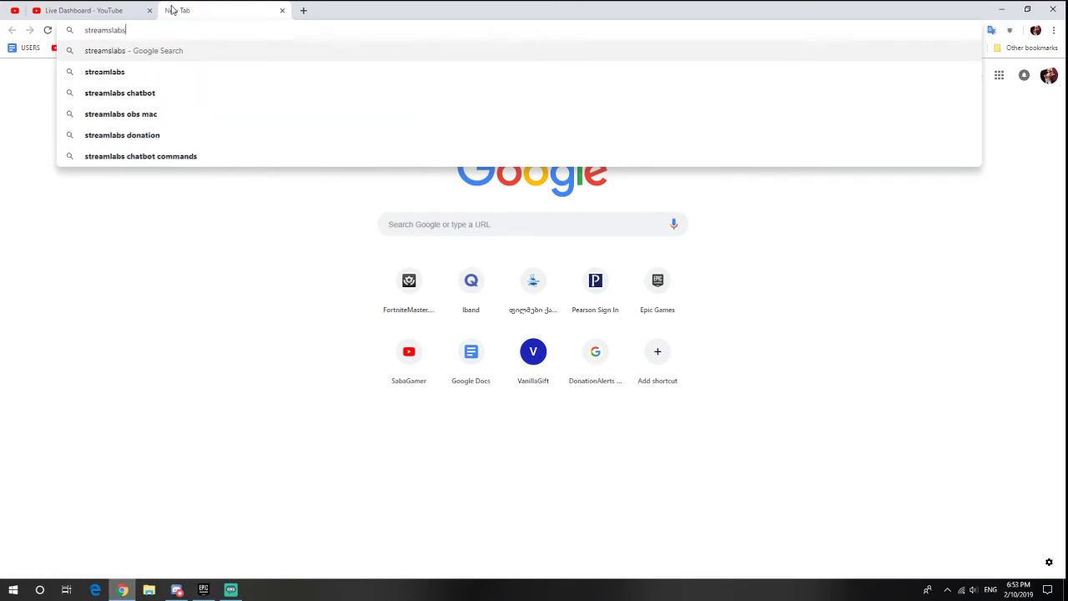
text( obs down)
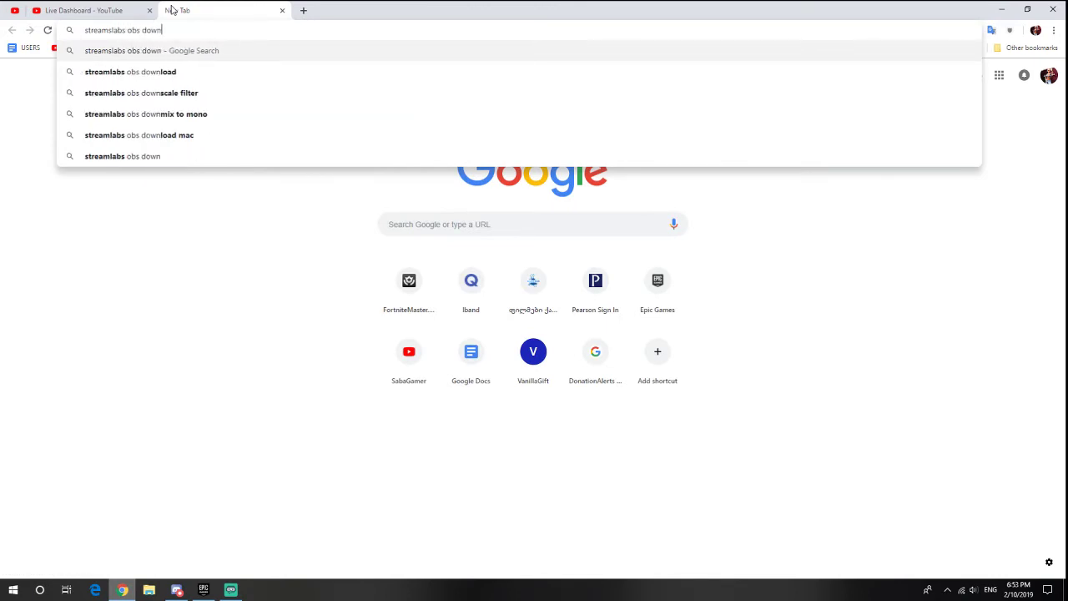
click(170, 72)
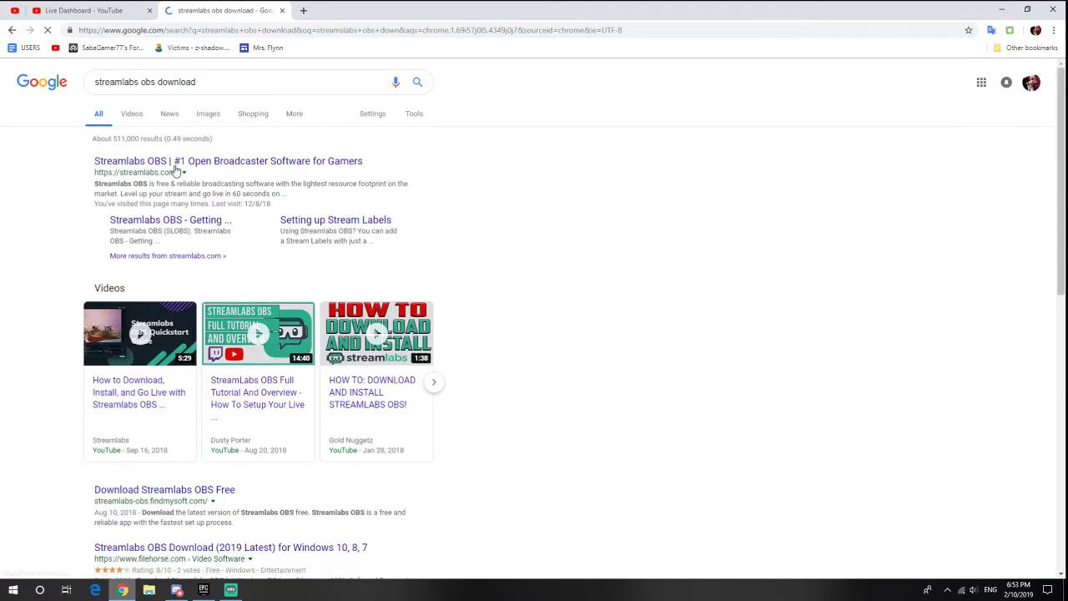
click(193, 163)
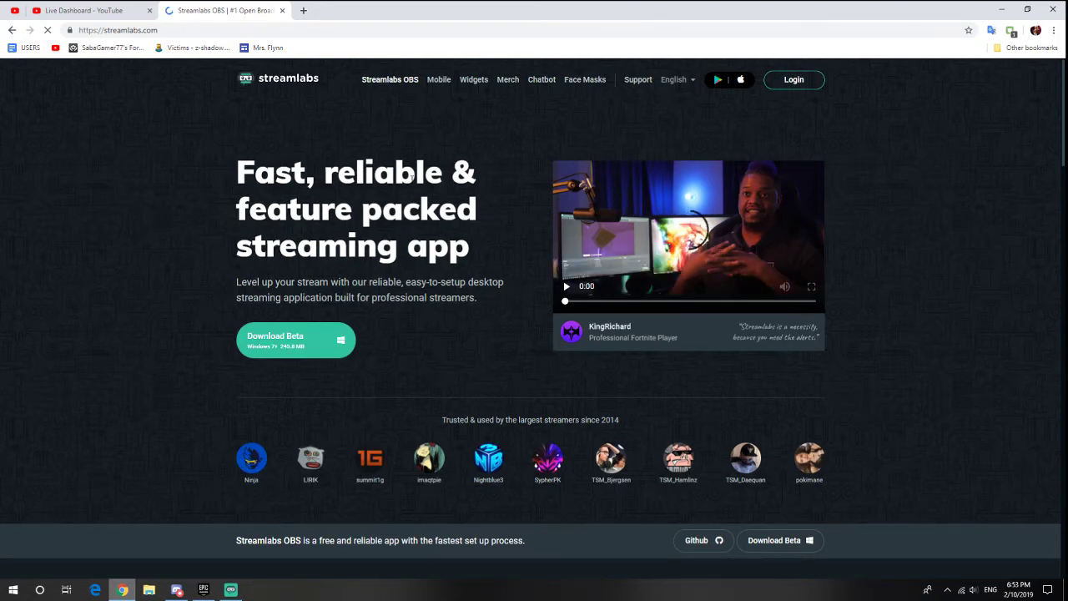
Close the Streamlabs website tab and switch back to Streamlabs OBS.
click(283, 12)
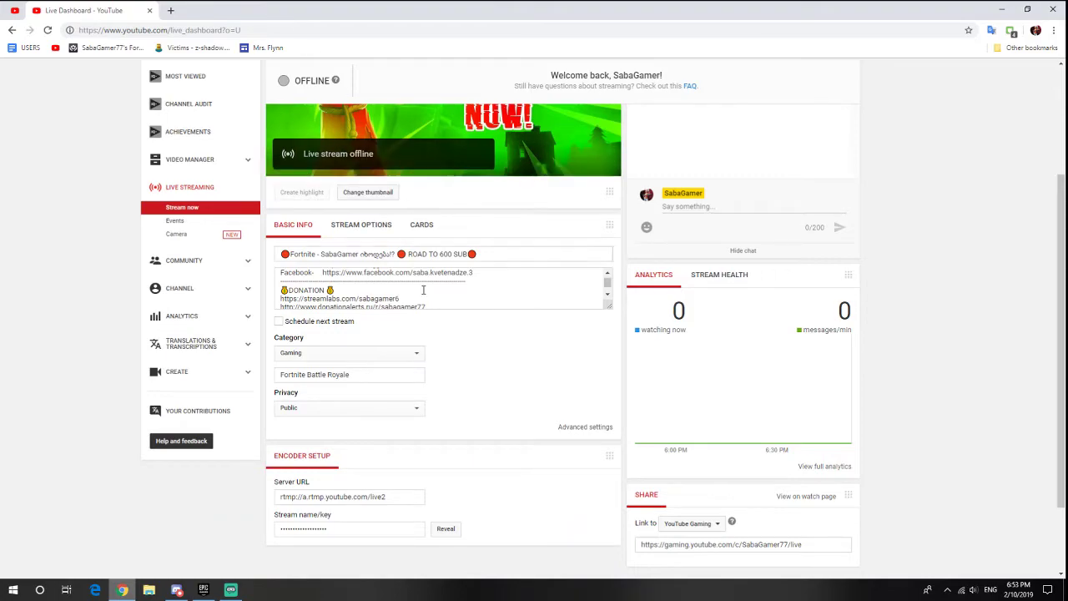
scroll(351, 242, down, 1)
scroll(372, 267, up, 2)
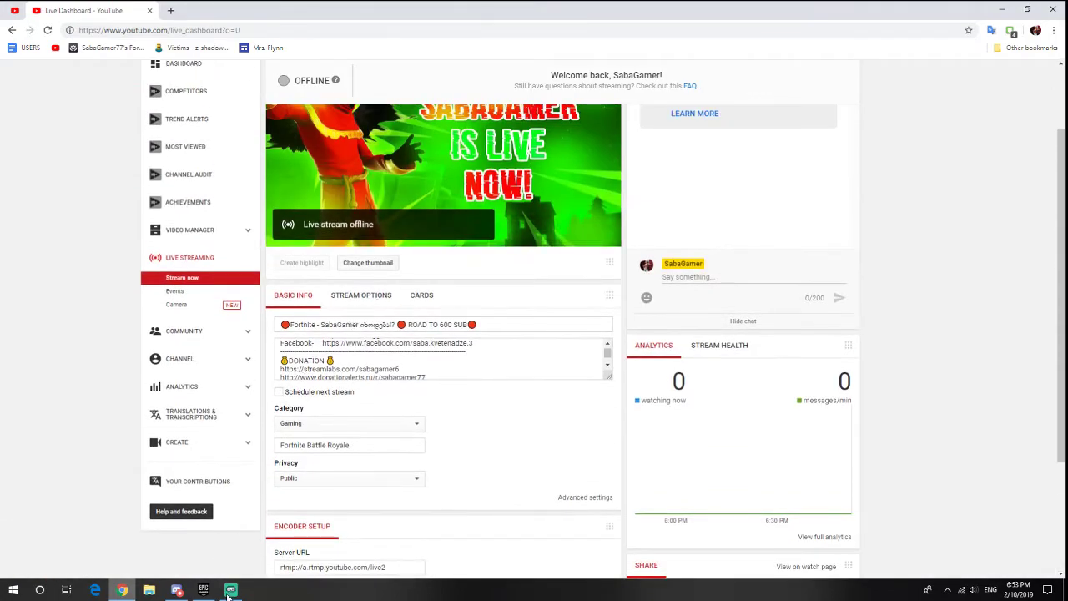
key(alt+Tab)
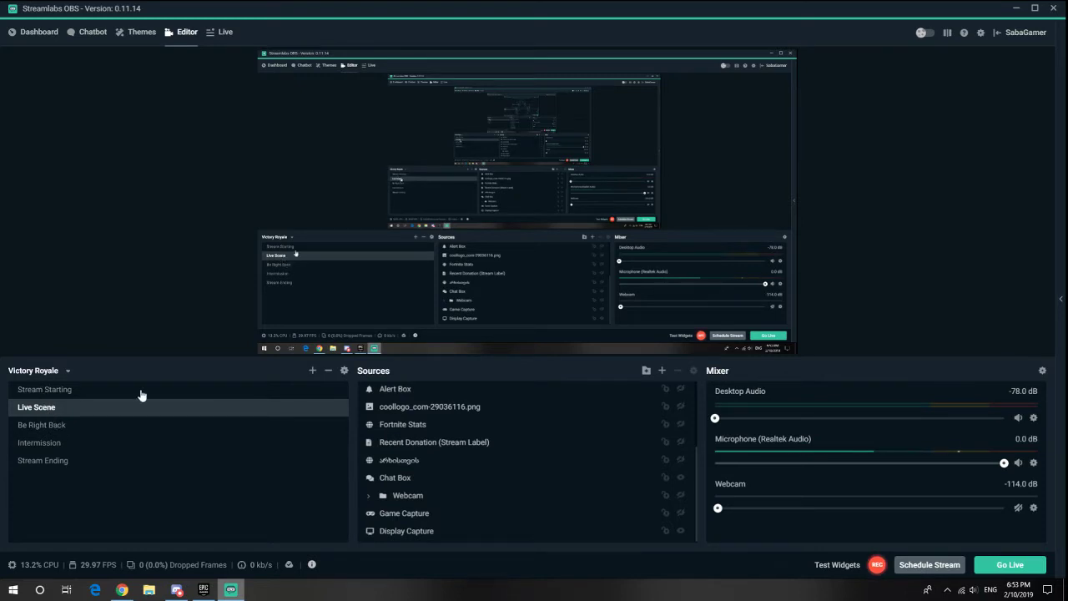
click(312, 370)
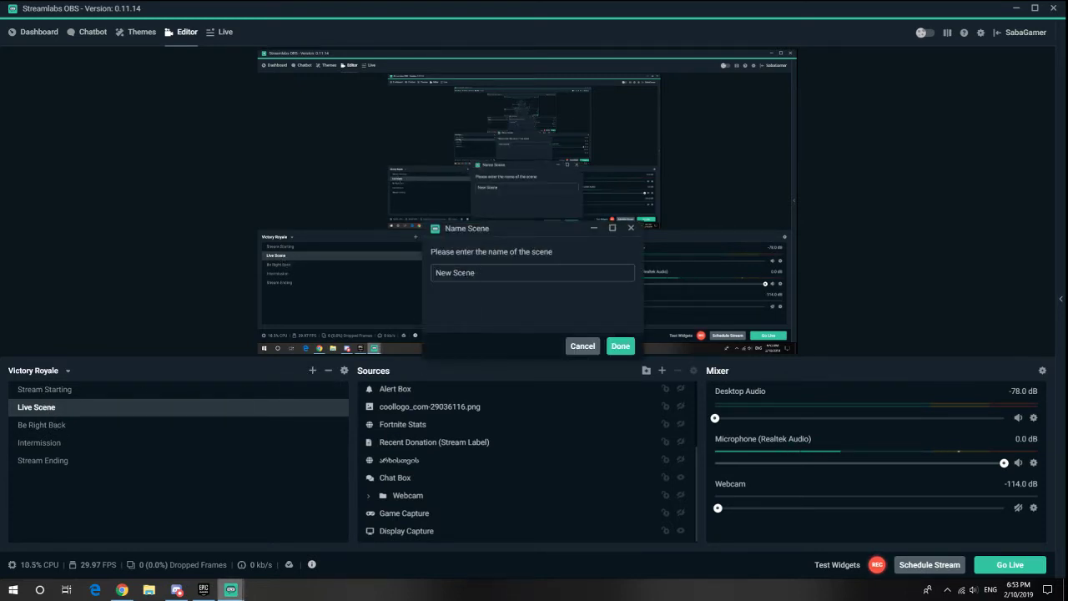
click(582, 346)
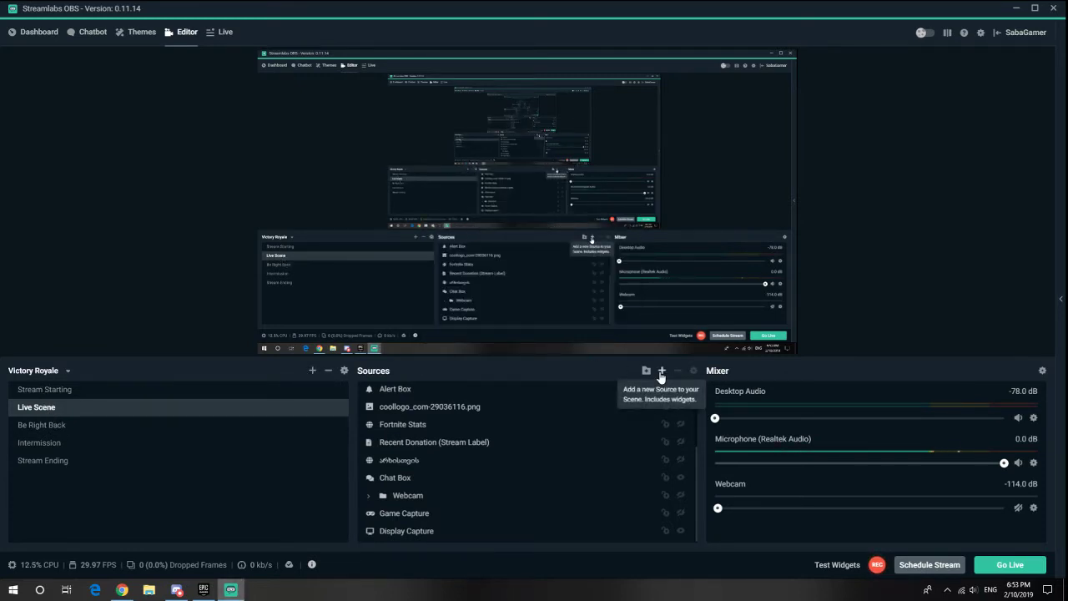
click(661, 373)
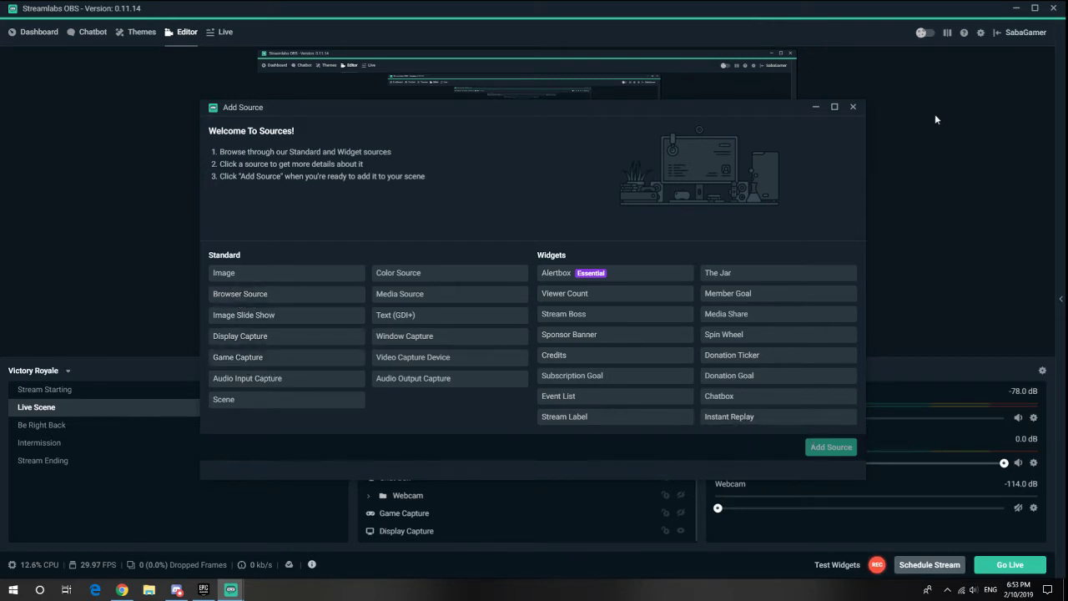
click(250, 359)
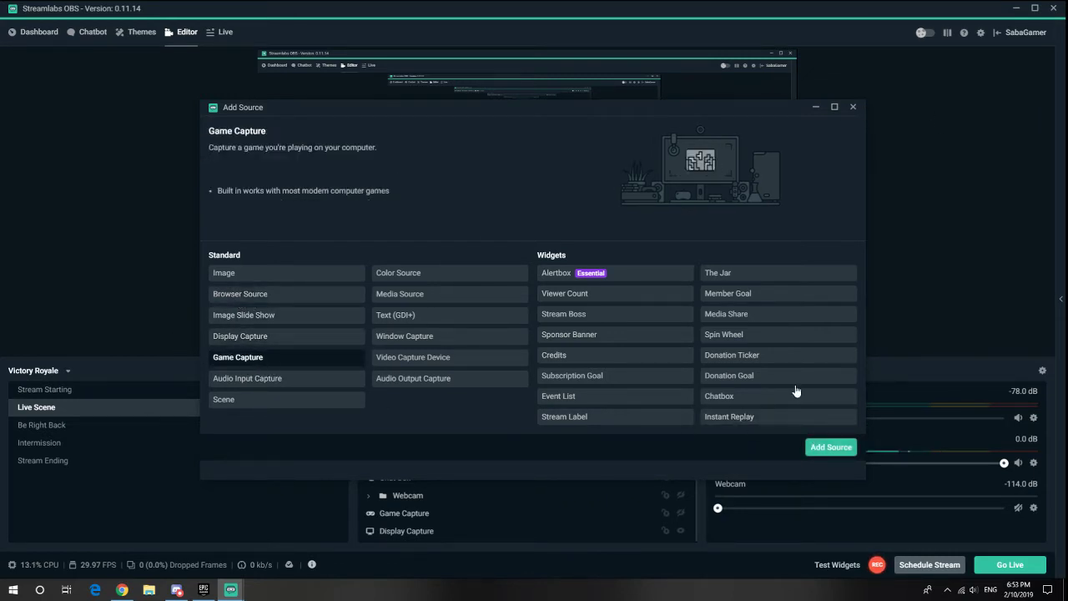
click(853, 108)
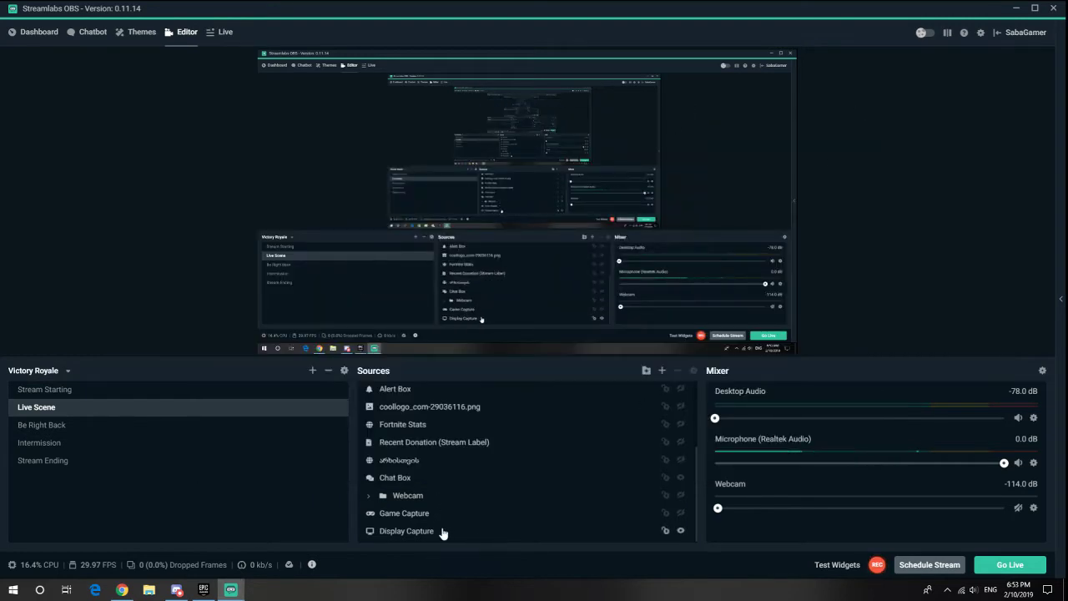
Set the existing Game Capture source's mode to Capture specific window, with the Fortnite client as its window, and confirm its settings.
double_click(402, 513)
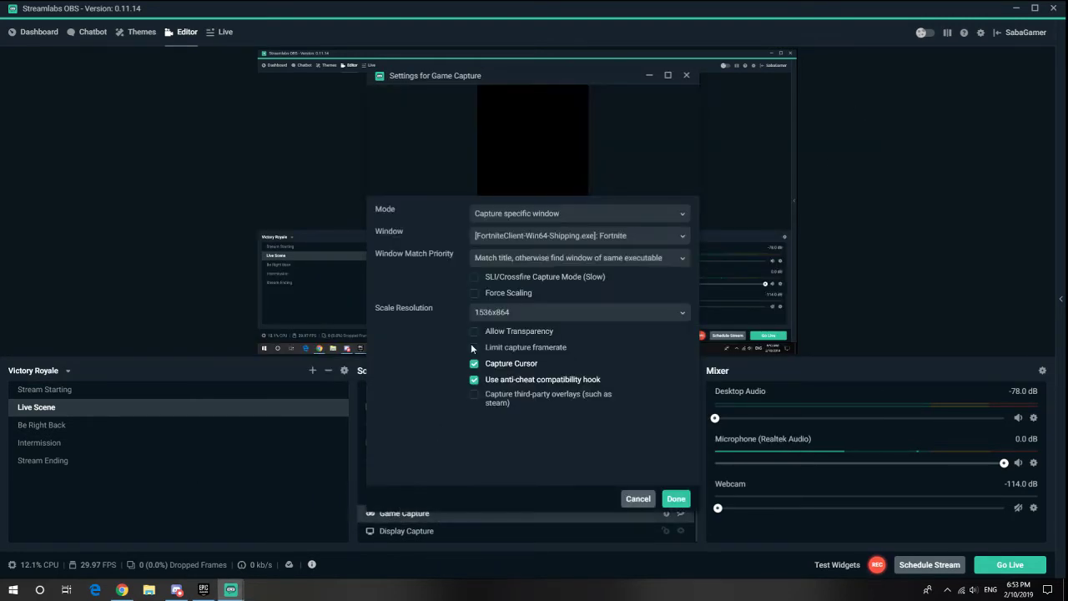
click(509, 213)
click(504, 249)
click(542, 237)
click(410, 278)
click(676, 499)
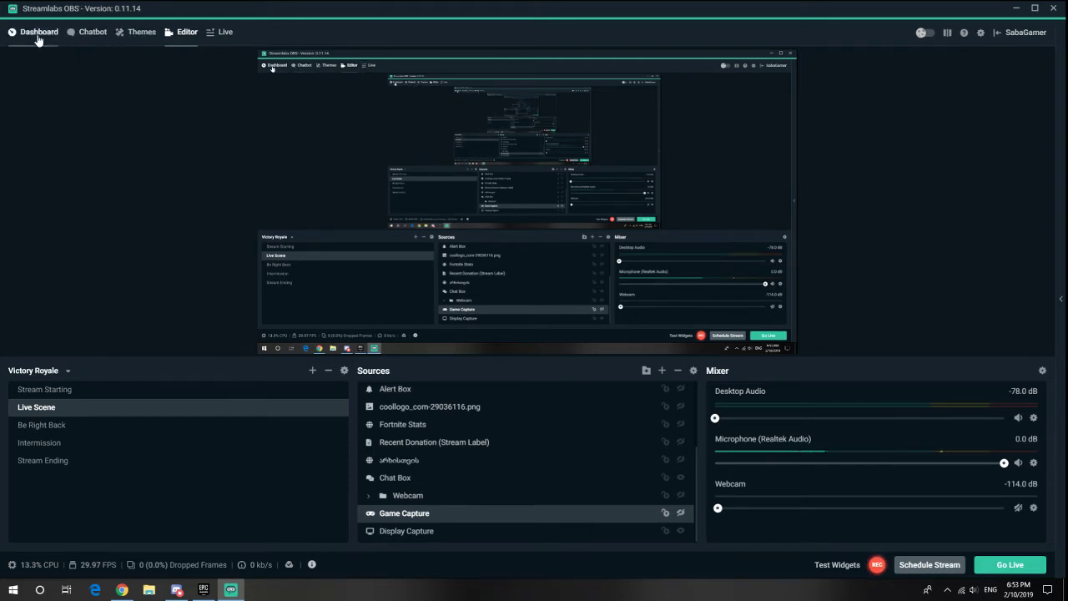
Browse the gallery of scene themes to see which stream overlays are available.
click(133, 36)
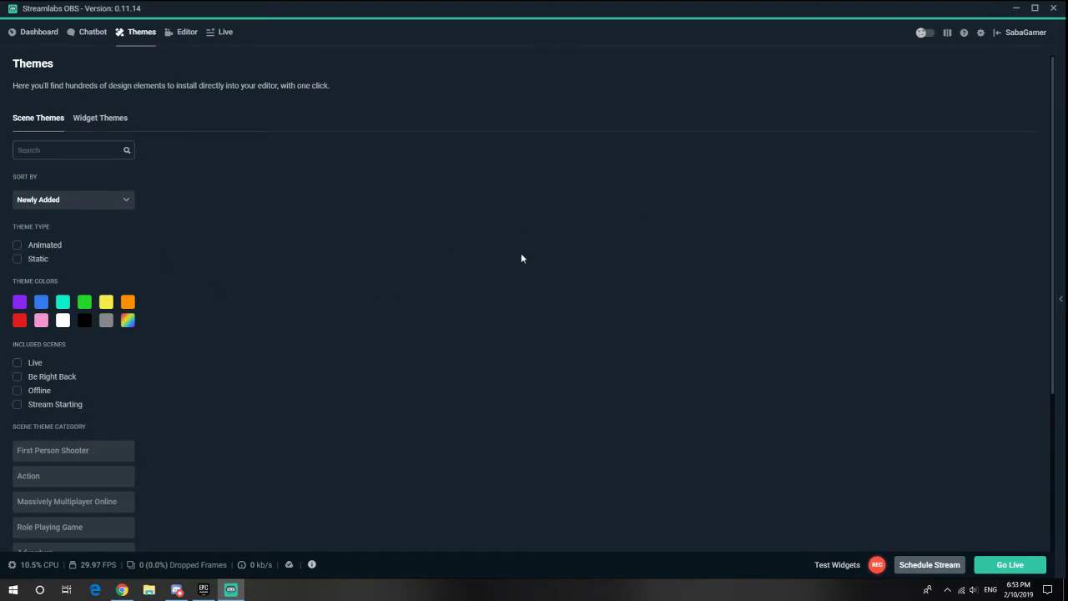
scroll(484, 251, down, 2)
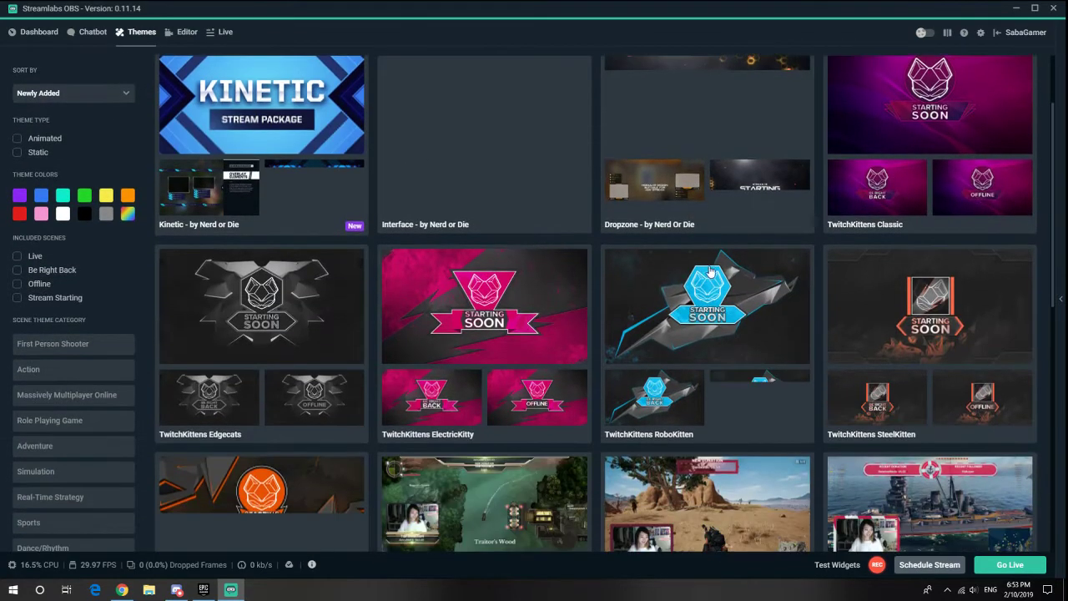
scroll(668, 284, down, 8)
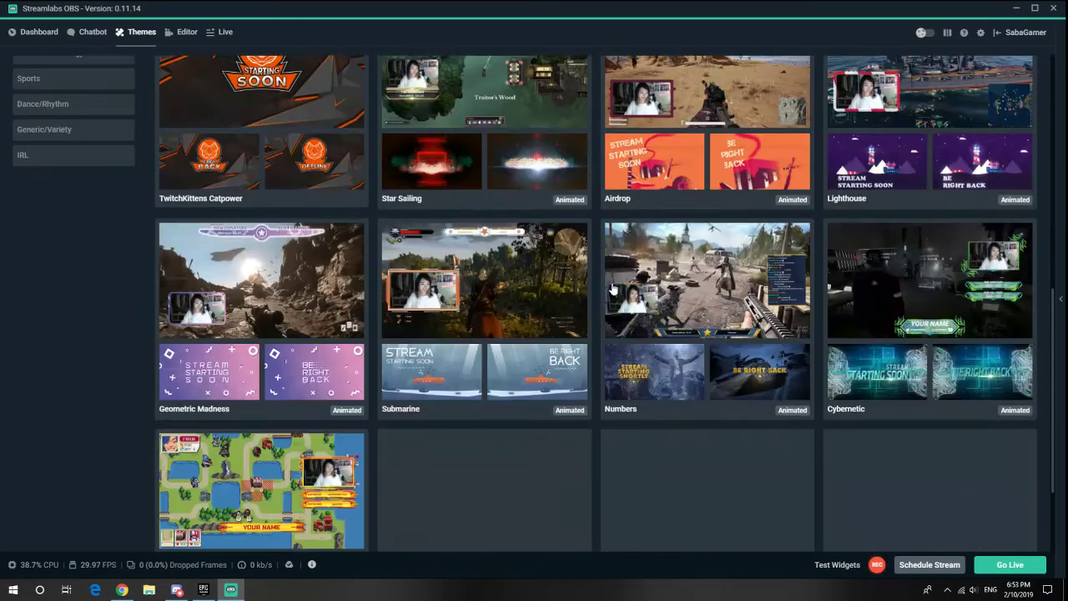
scroll(635, 283, up, 4)
scroll(834, 267, up, 5)
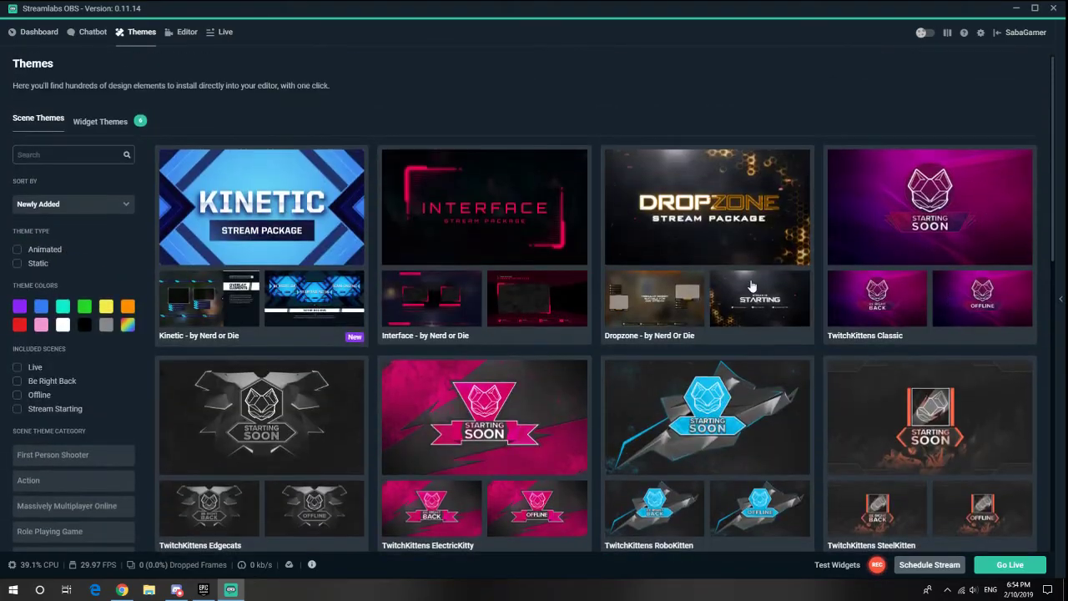
scroll(880, 261, down, 7)
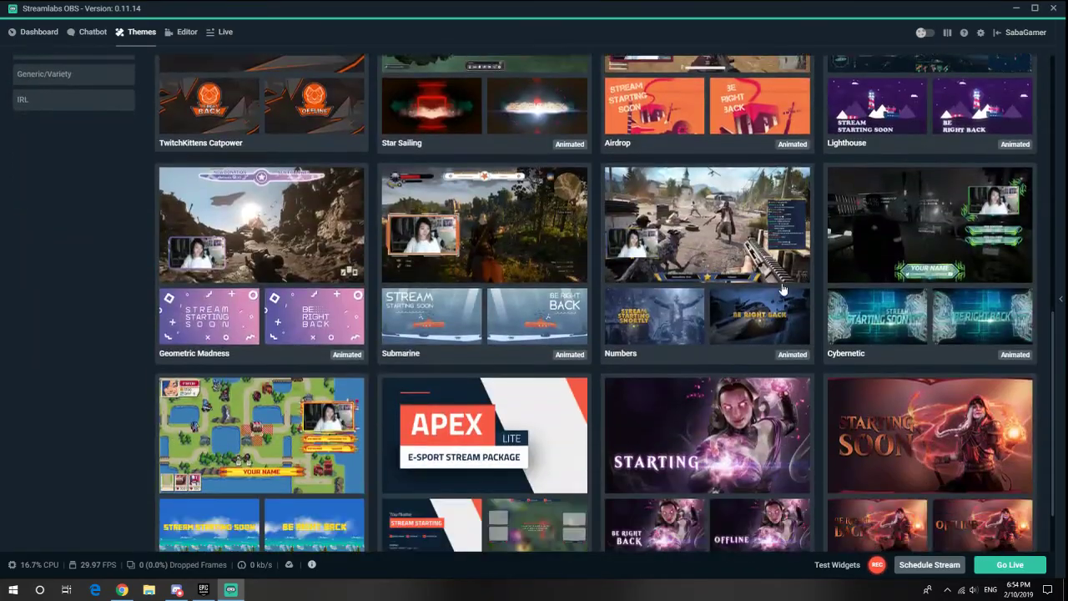
scroll(734, 344, up, 3)
scroll(734, 344, up, 3)
scroll(634, 284, down, 2)
Open the TwitchKittens RoboKitten theme and examine its scene previews and similar widget themes.
click(508, 226)
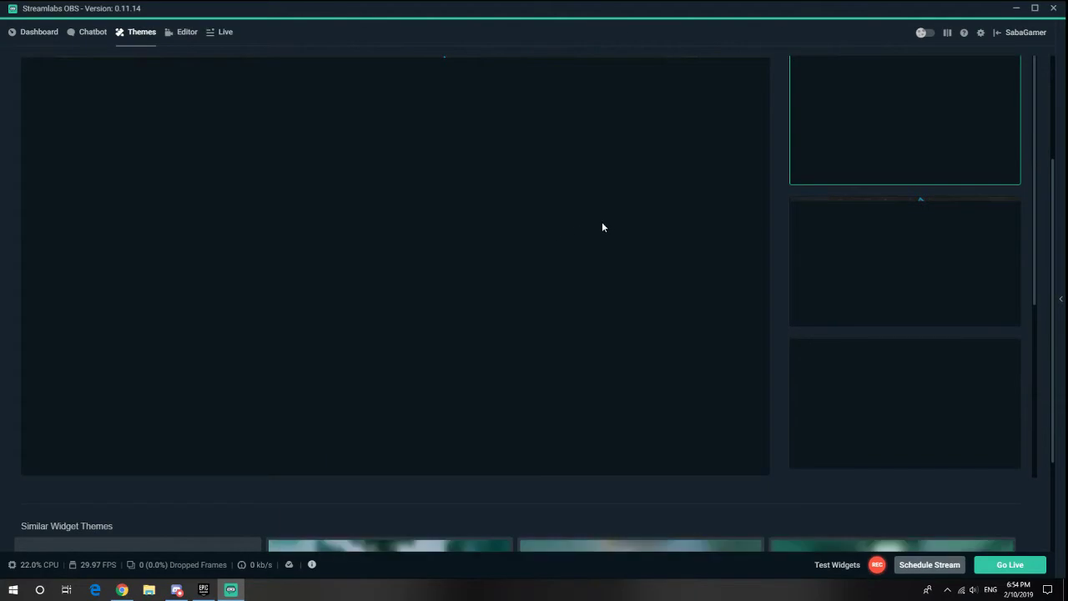
scroll(751, 278, down, 1)
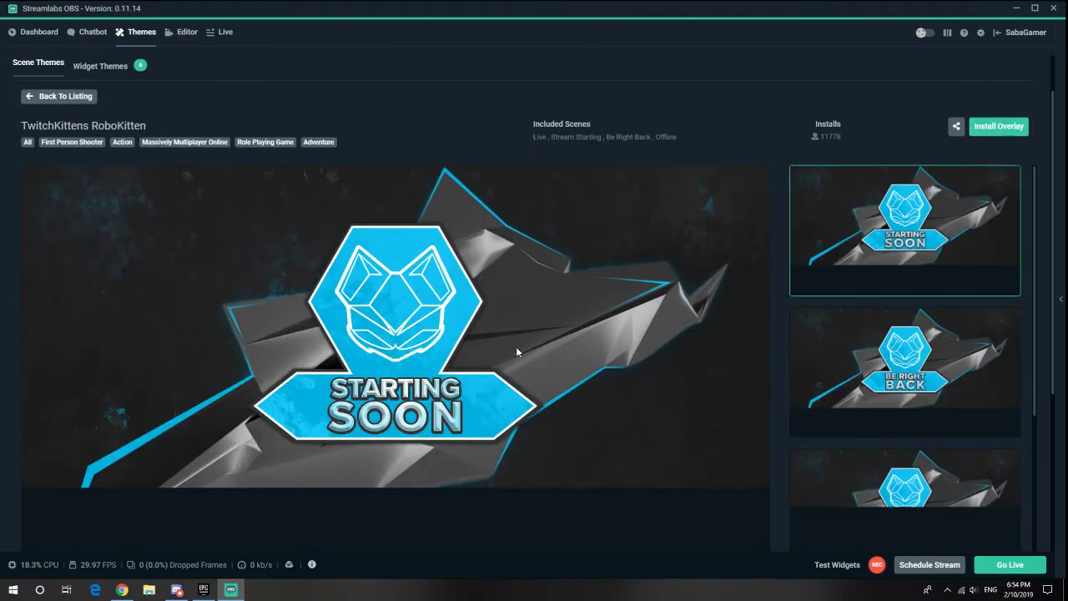
scroll(512, 361, down, 3)
scroll(468, 359, up, 4)
scroll(413, 360, down, 4)
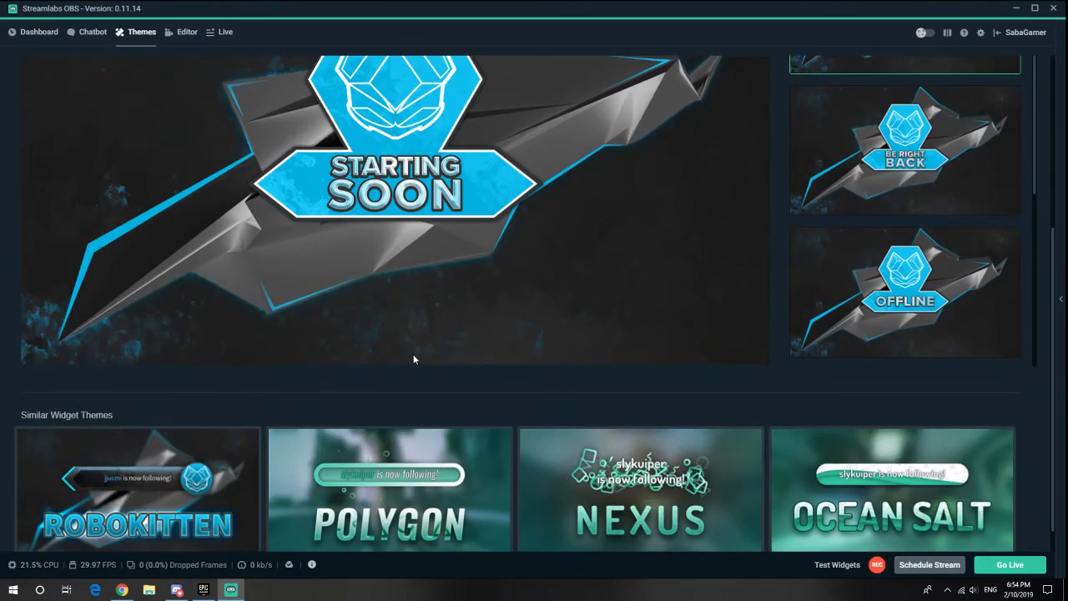
scroll(409, 363, down, 1)
scroll(527, 308, up, 4)
scroll(530, 317, down, 4)
scroll(672, 146, up, 4)
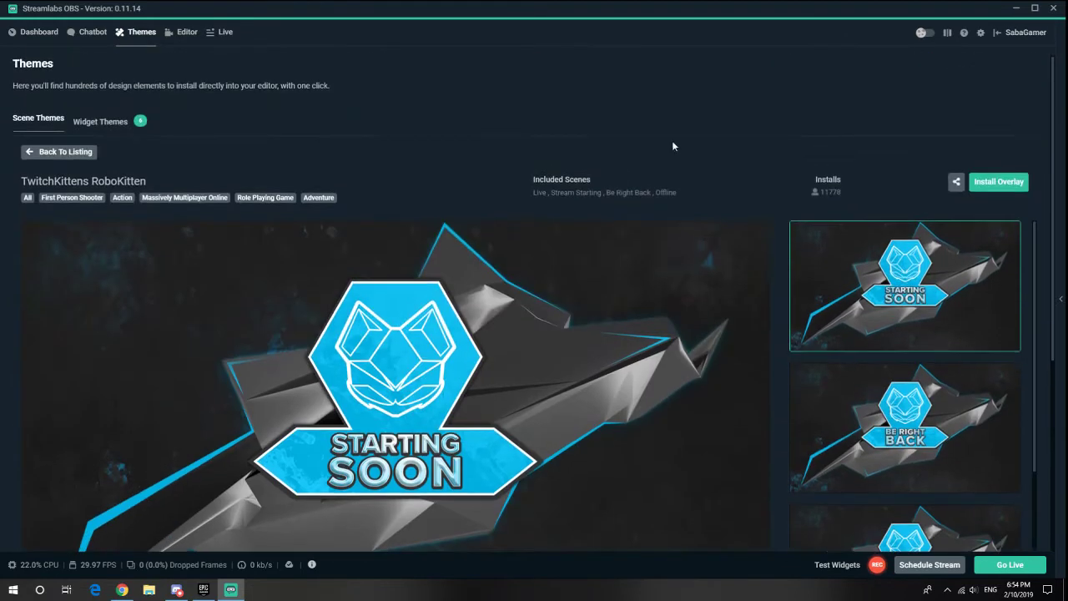
Return to the scene editor and open the Stream section of the application settings.
click(187, 40)
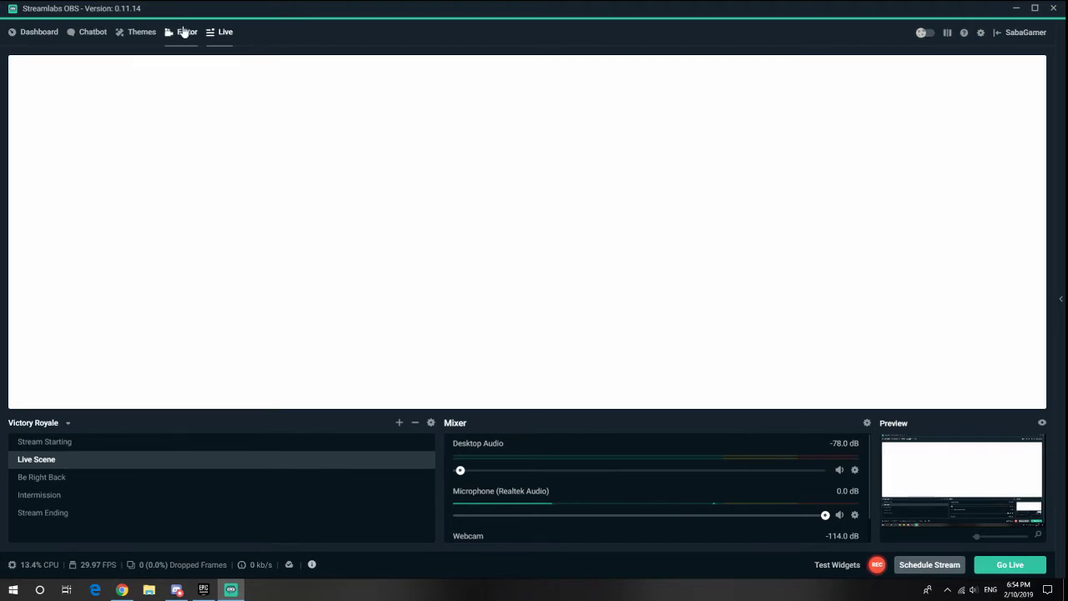
click(184, 33)
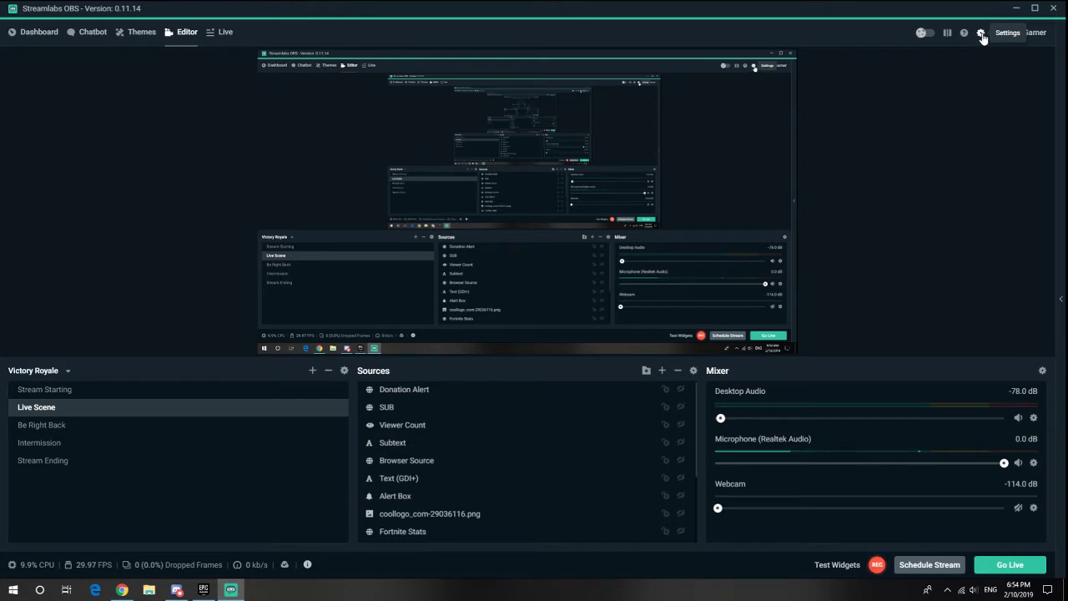
click(982, 34)
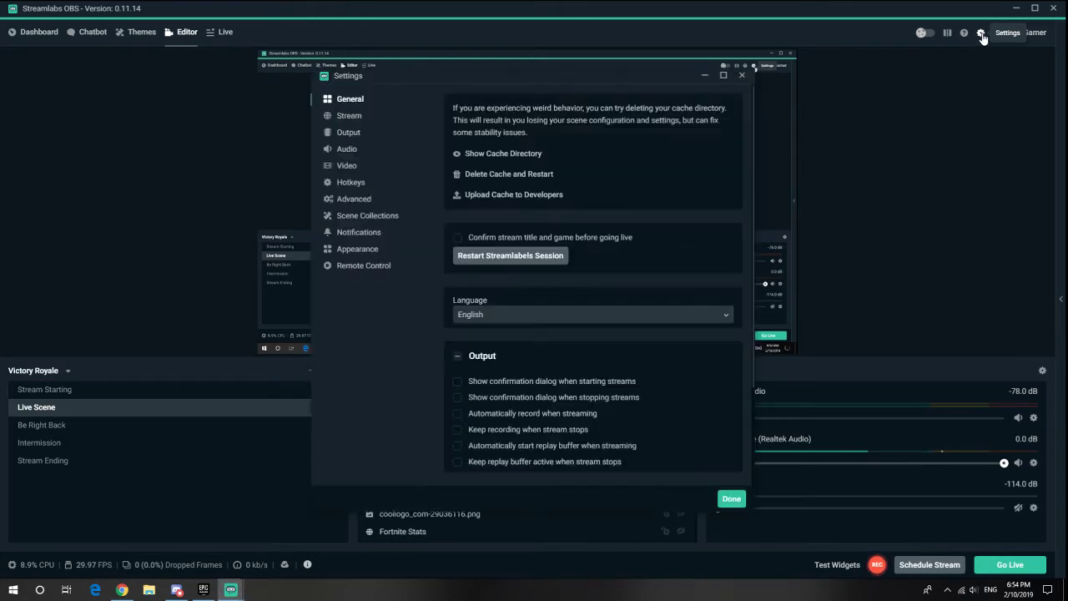
click(348, 117)
Switch to the YouTube live dashboard in Chrome and select the stream key in the encoder setup.
click(122, 590)
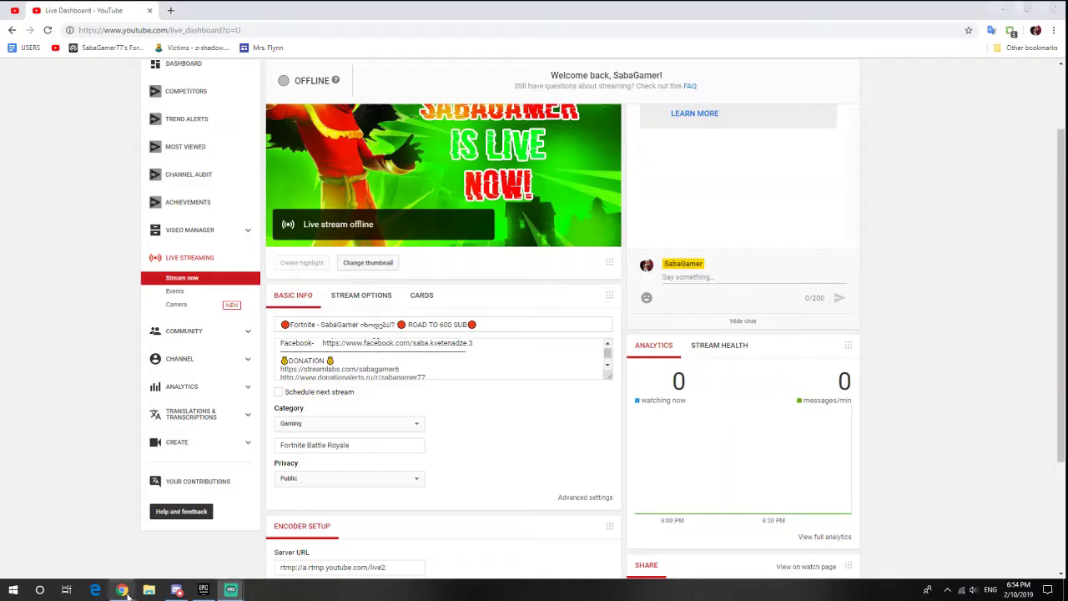
scroll(392, 442, down, 2)
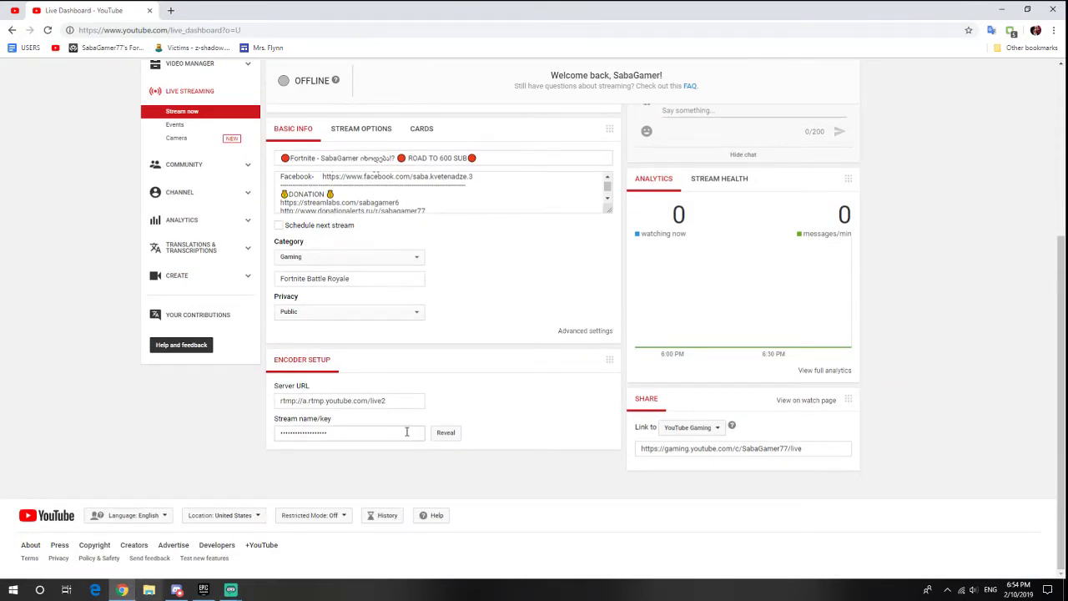
double_click(344, 430)
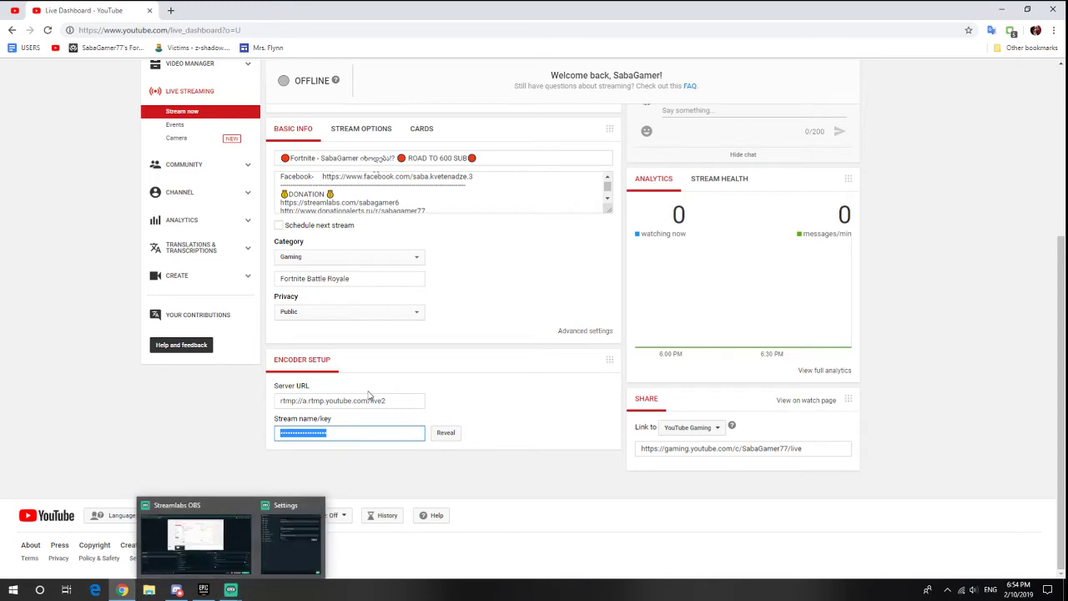
click(527, 394)
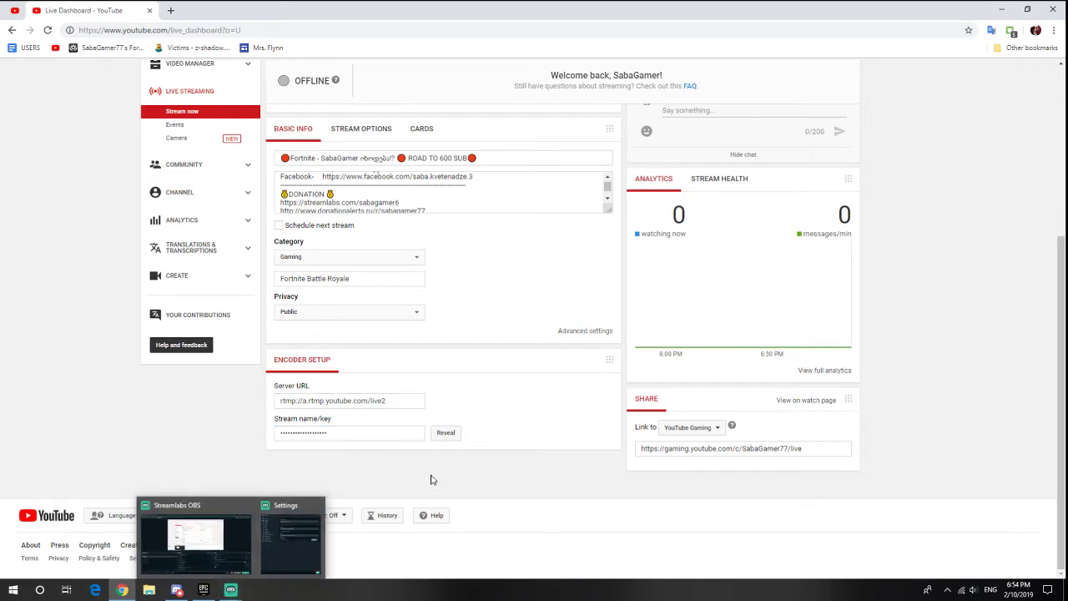
click(387, 435)
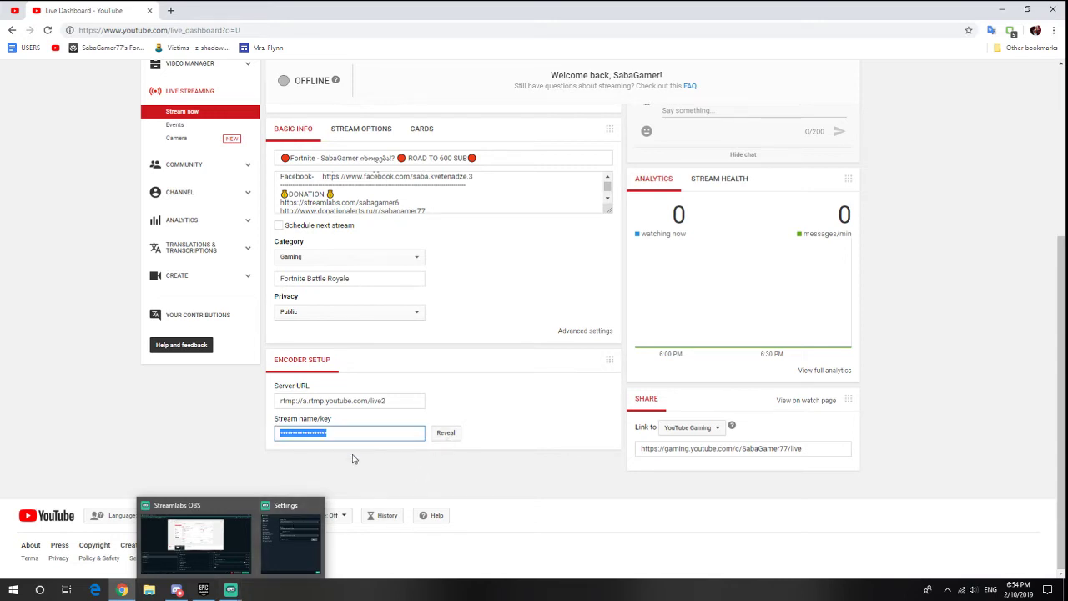
drag(272, 436, 342, 433)
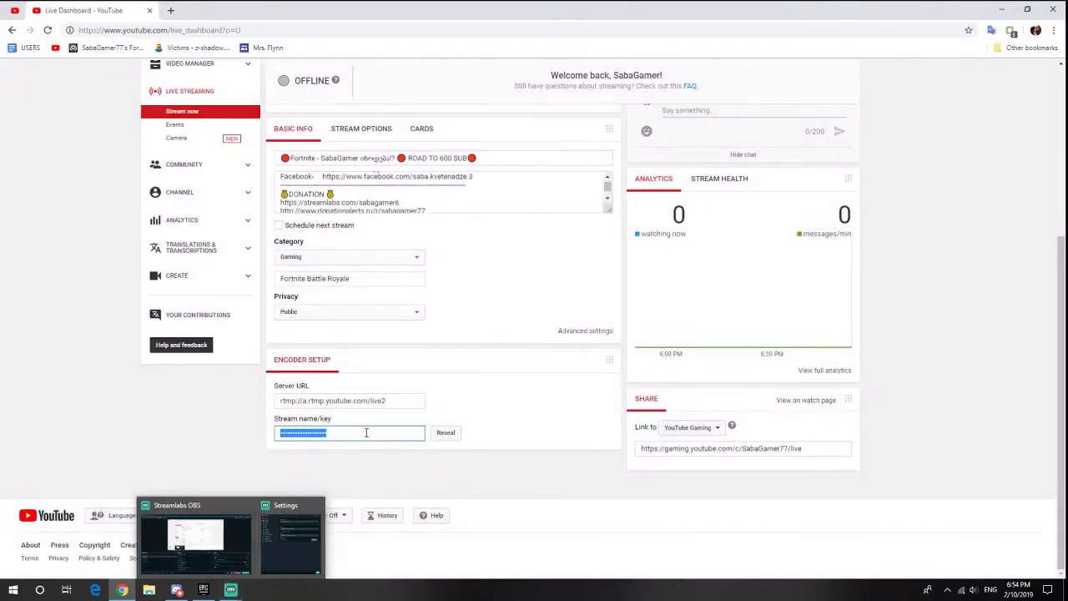
Switch back to the Streamlabs OBS settings window and open its Output section.
click(292, 534)
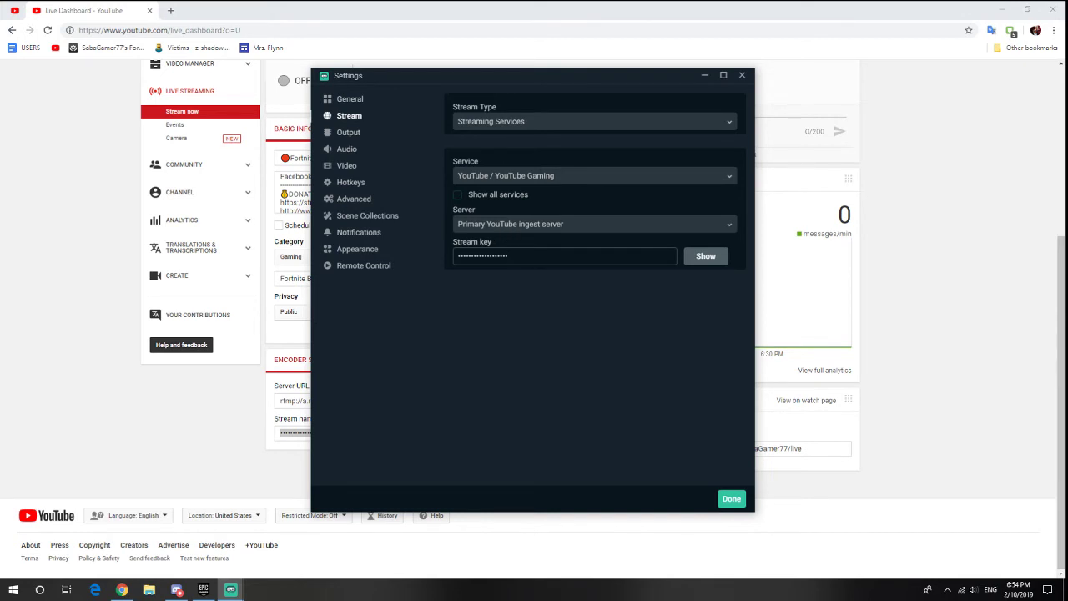
click(232, 589)
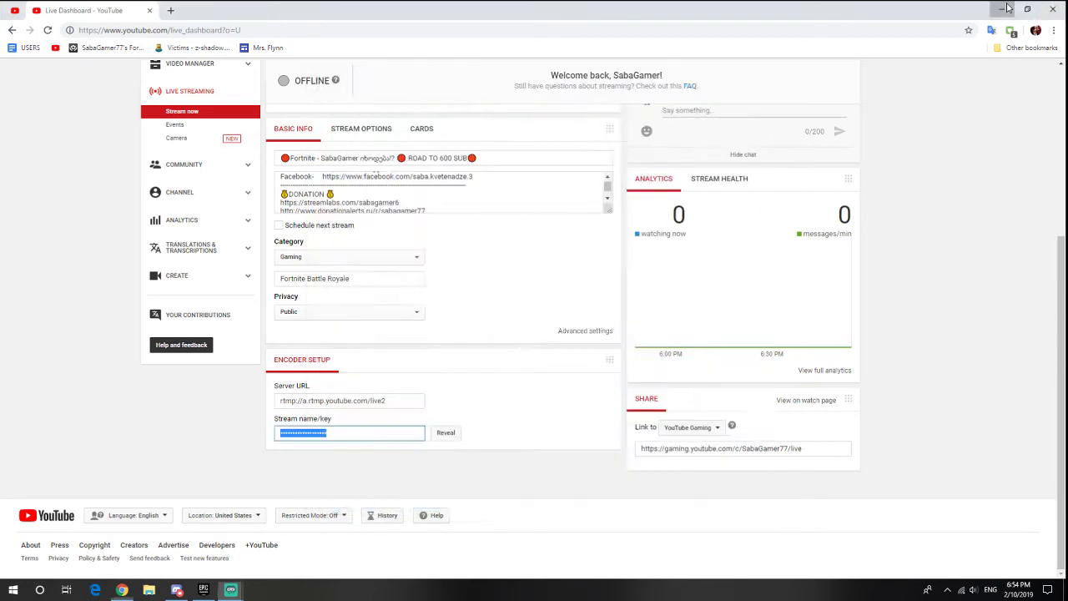
click(231, 589)
click(349, 134)
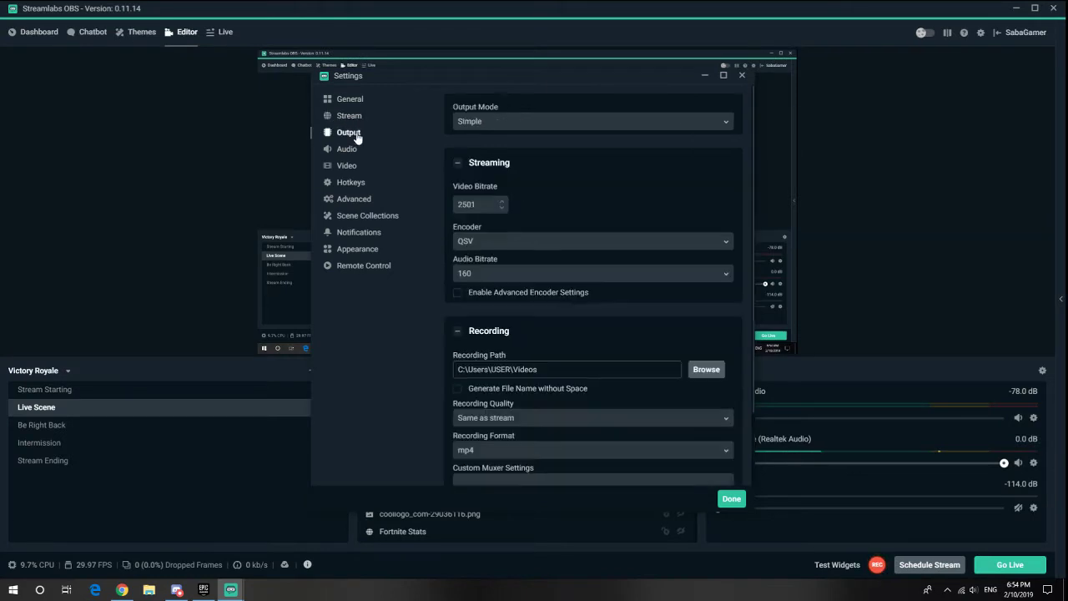
Try the Advanced output mode, then return the output mode to Simple.
click(481, 122)
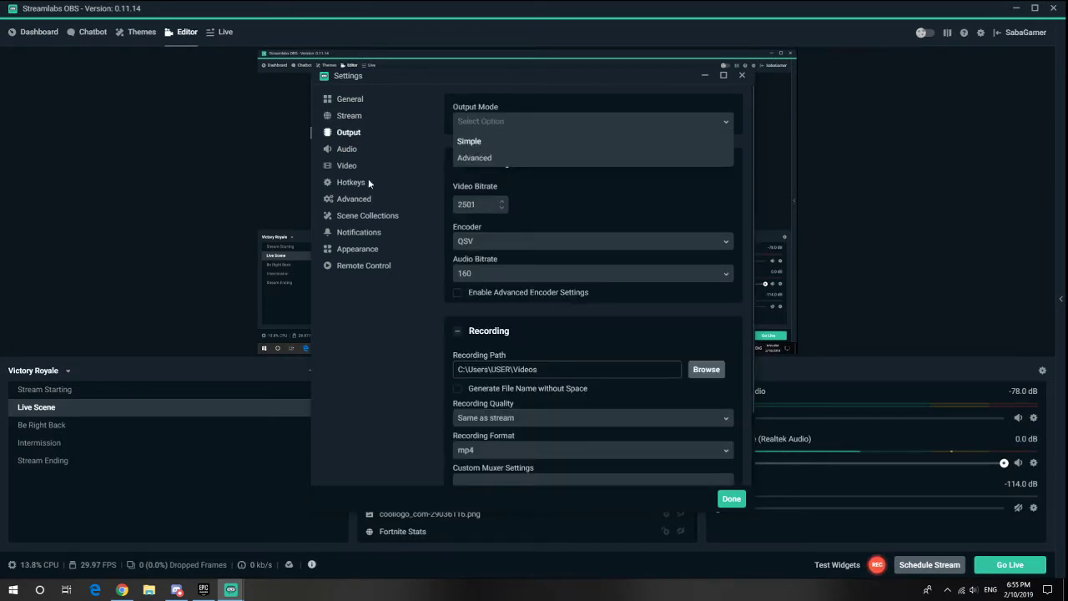
click(472, 141)
click(484, 121)
click(482, 158)
click(497, 123)
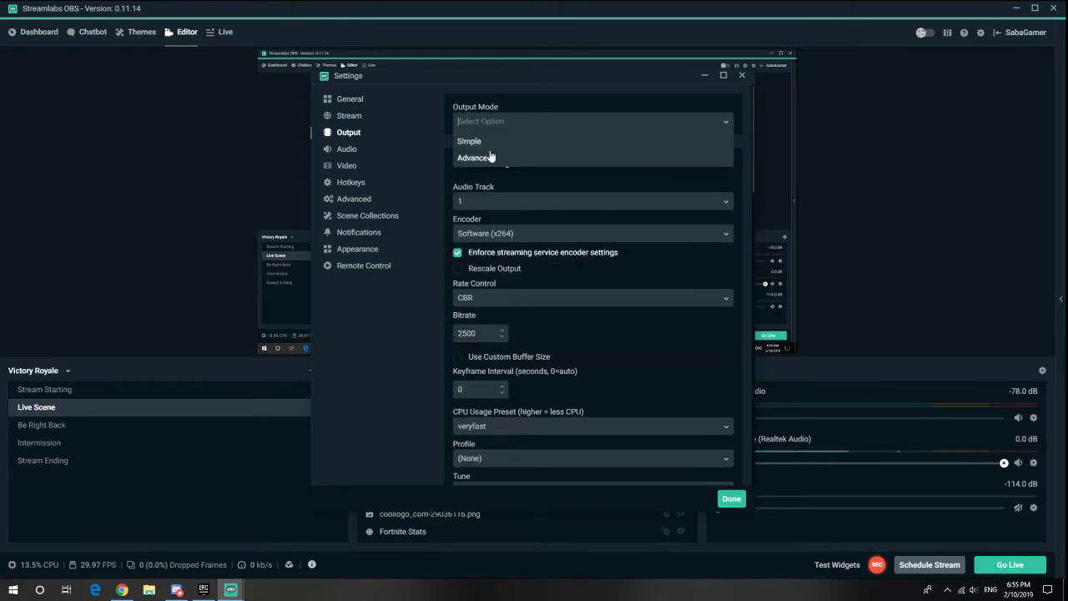
click(474, 142)
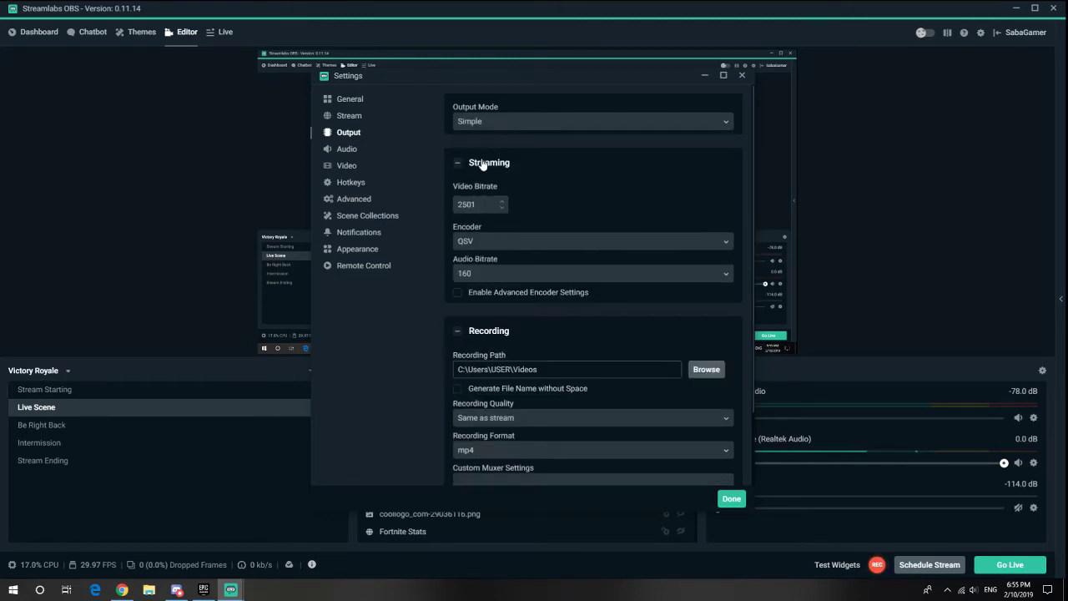
Set the streaming encoder to QSV and the audio bitrate to 160.
scroll(529, 174, down, 1)
scroll(649, 217, up, 1)
scroll(522, 245, down, 2)
scroll(527, 261, up, 2)
click(475, 204)
click(484, 243)
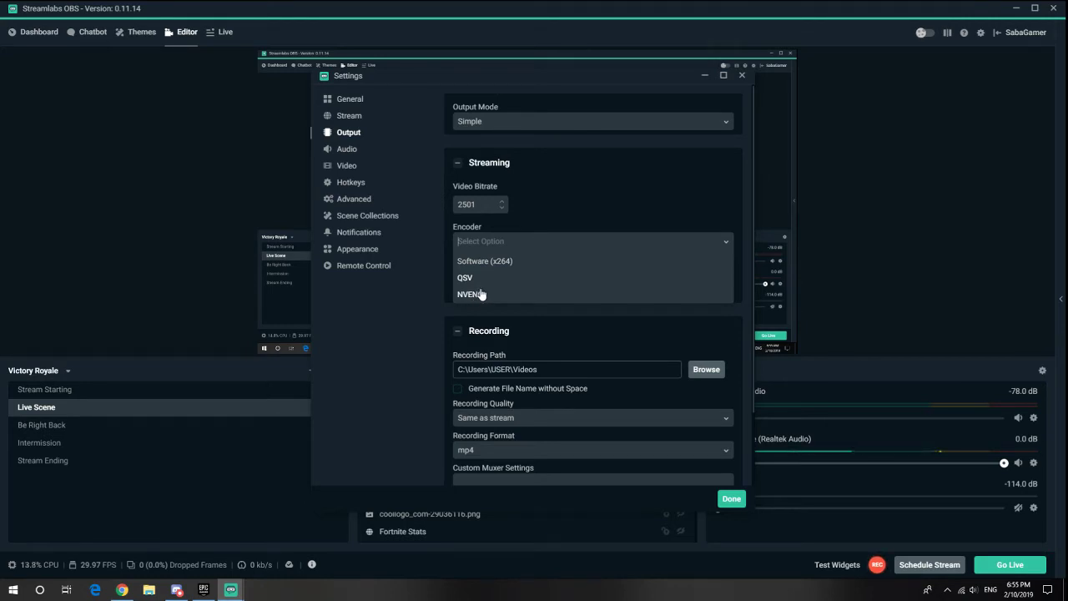
click(465, 278)
click(477, 247)
click(464, 277)
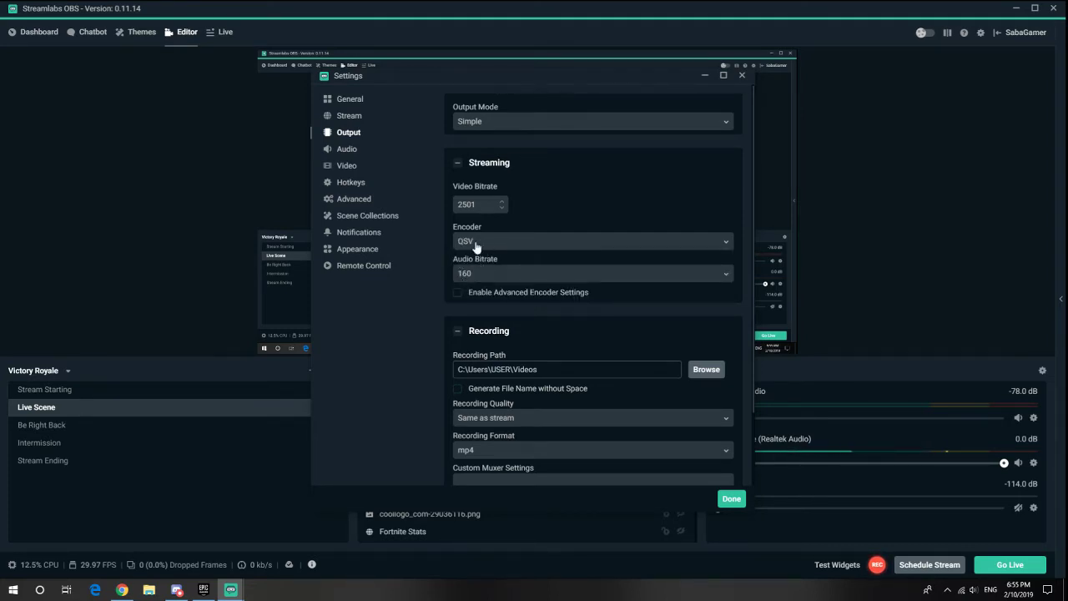
click(467, 241)
click(465, 277)
click(472, 273)
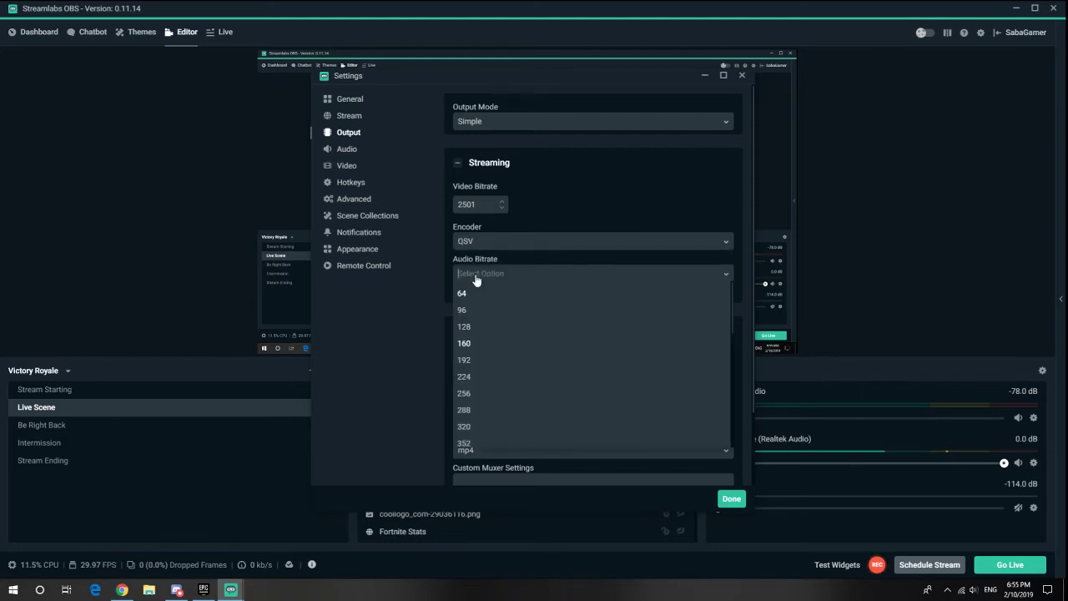
click(465, 344)
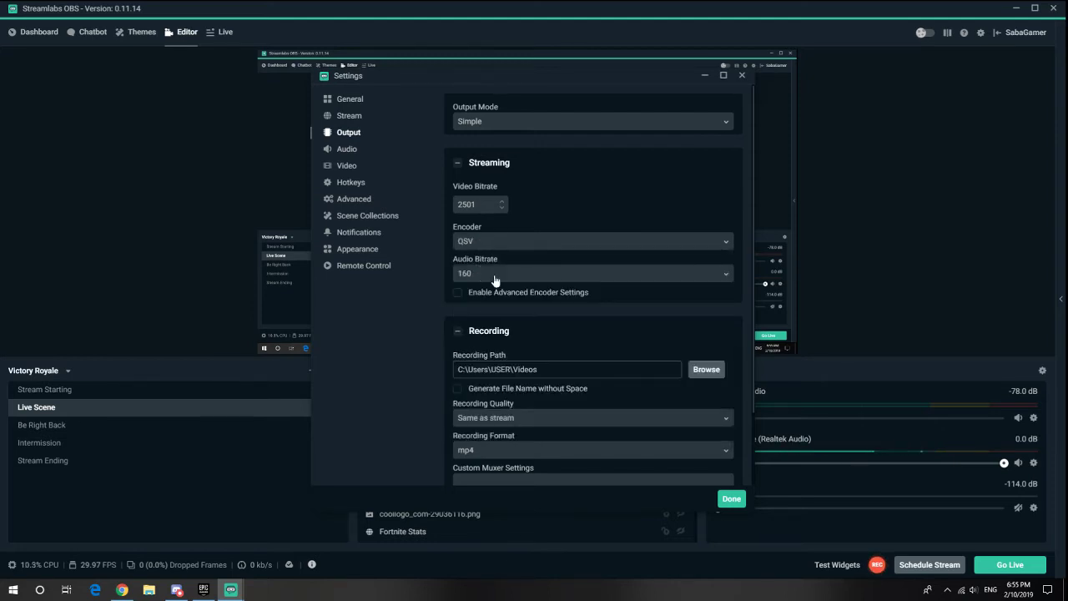
Set the recording quality to Same as stream and the recording format to mp4.
scroll(524, 364, down, 1)
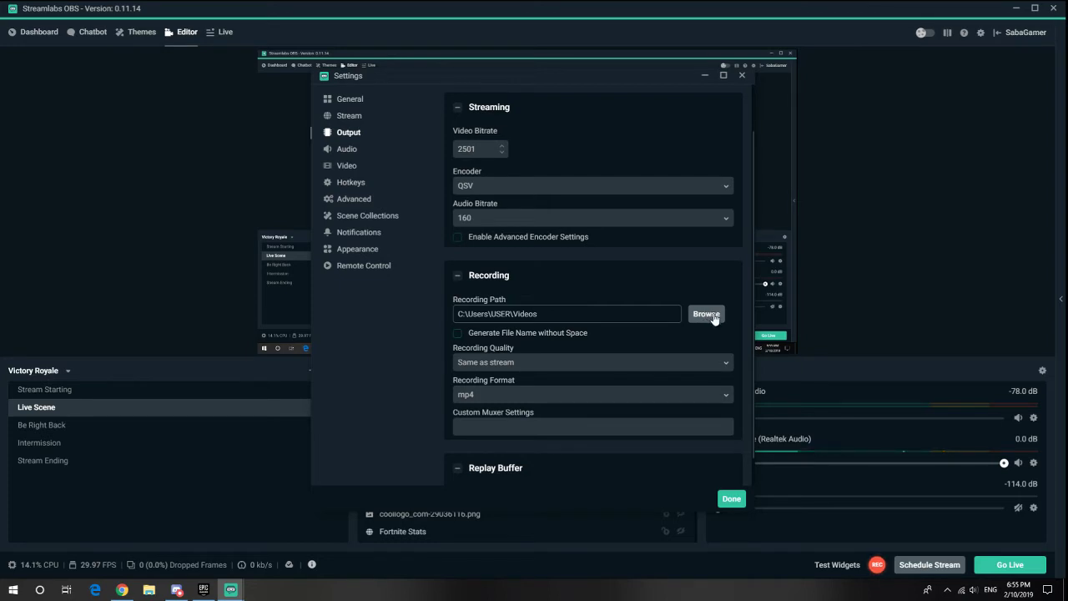
click(537, 363)
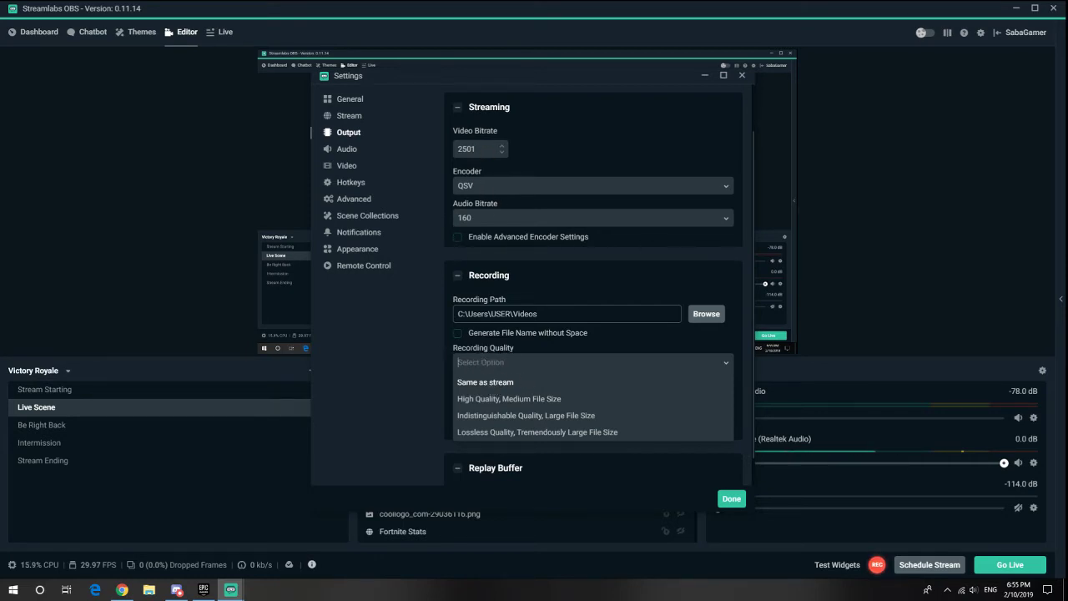
click(489, 385)
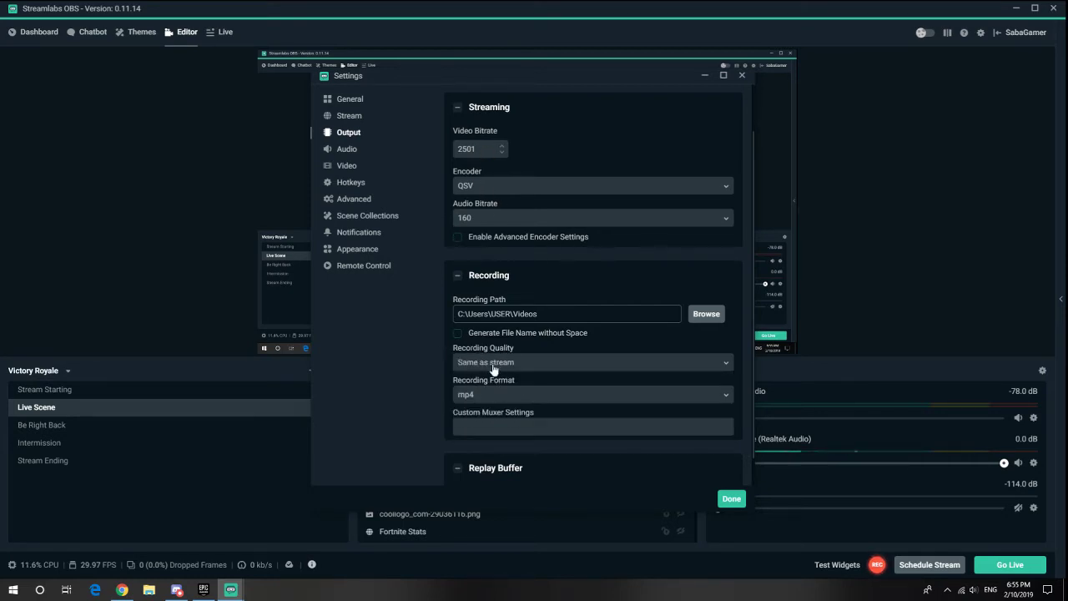
click(465, 398)
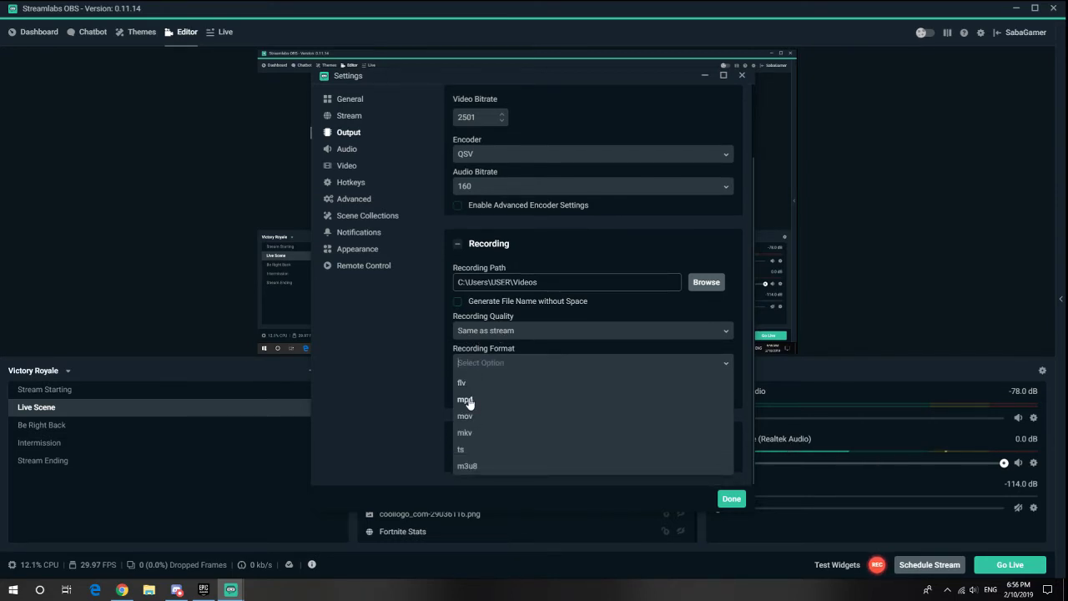
click(460, 383)
click(487, 361)
click(464, 400)
scroll(482, 377, up, 2)
scroll(481, 378, down, 2)
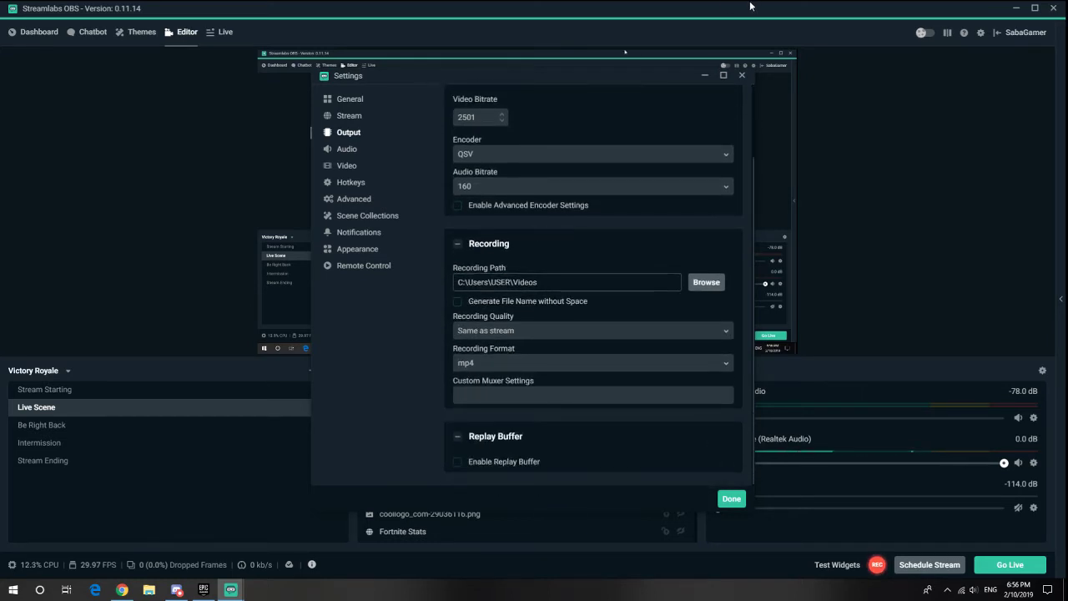
In the Audio settings, set Desktop Audio Device 1 to Speakers (Logitech USB Headset).
click(346, 151)
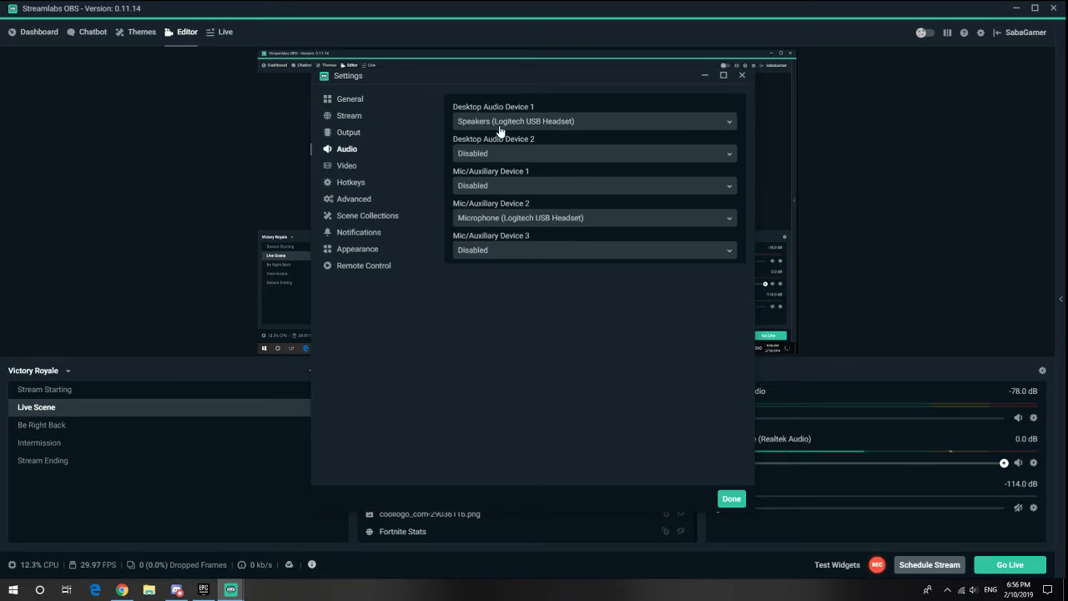
click(535, 123)
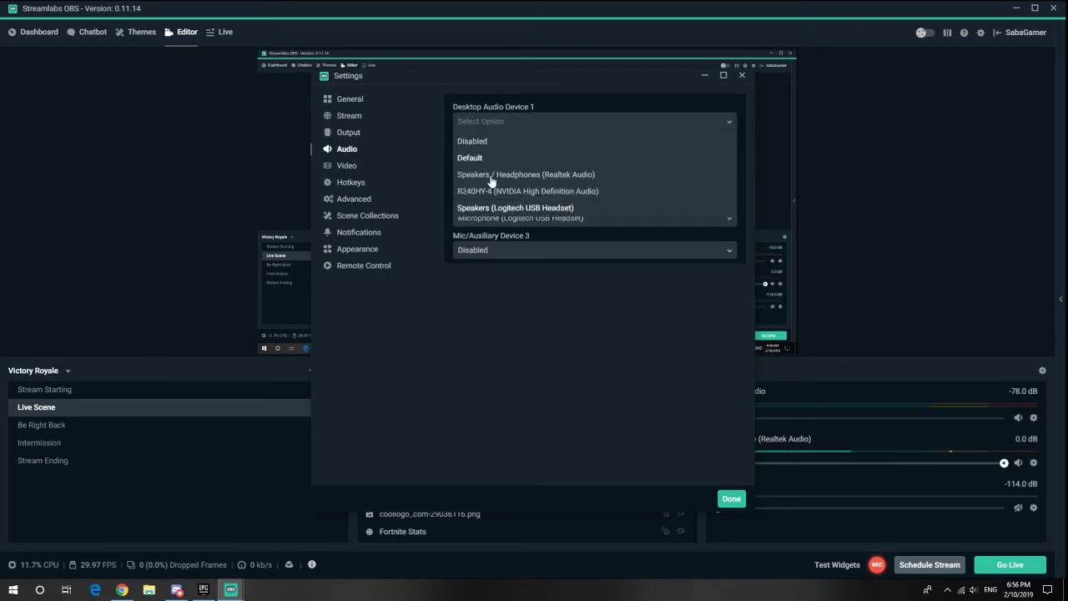
click(503, 210)
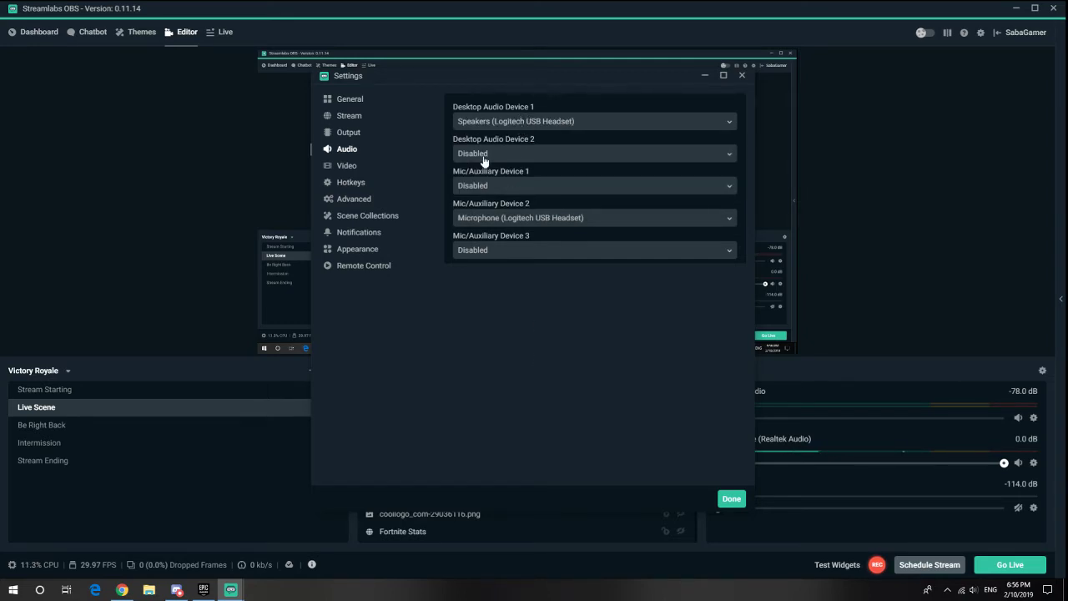
In the Video settings, set the downscale filter to Bicubic (Sharpened scaling, 16 samples).
click(347, 167)
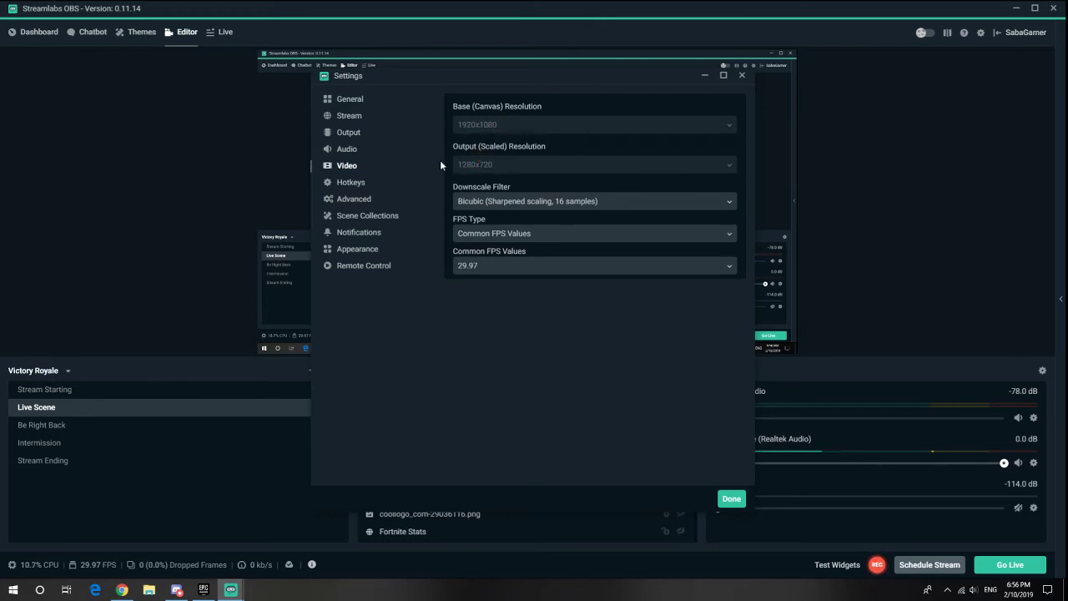
click(531, 200)
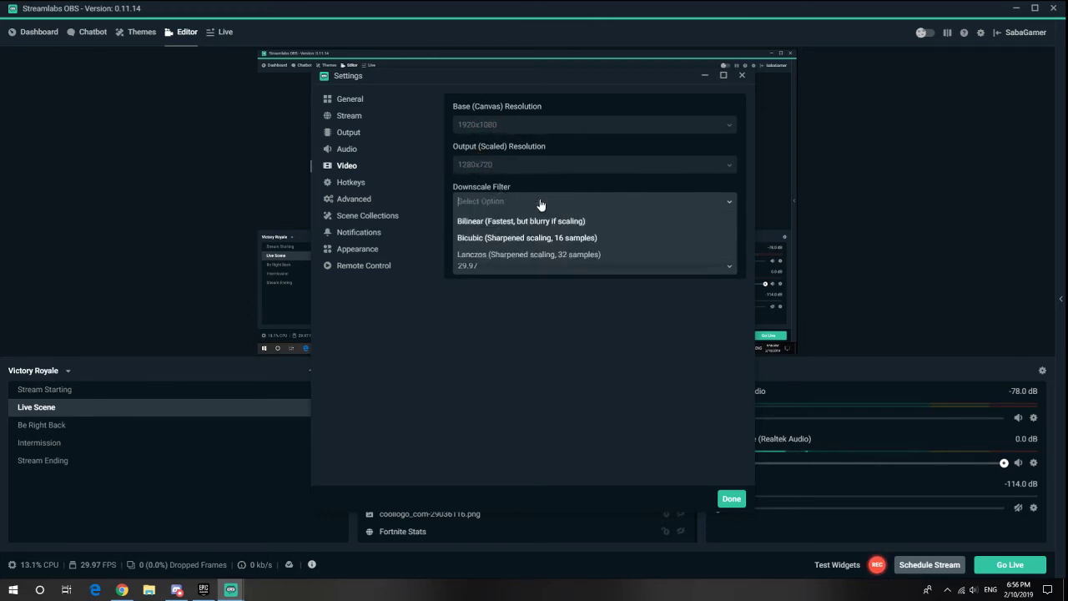
click(505, 240)
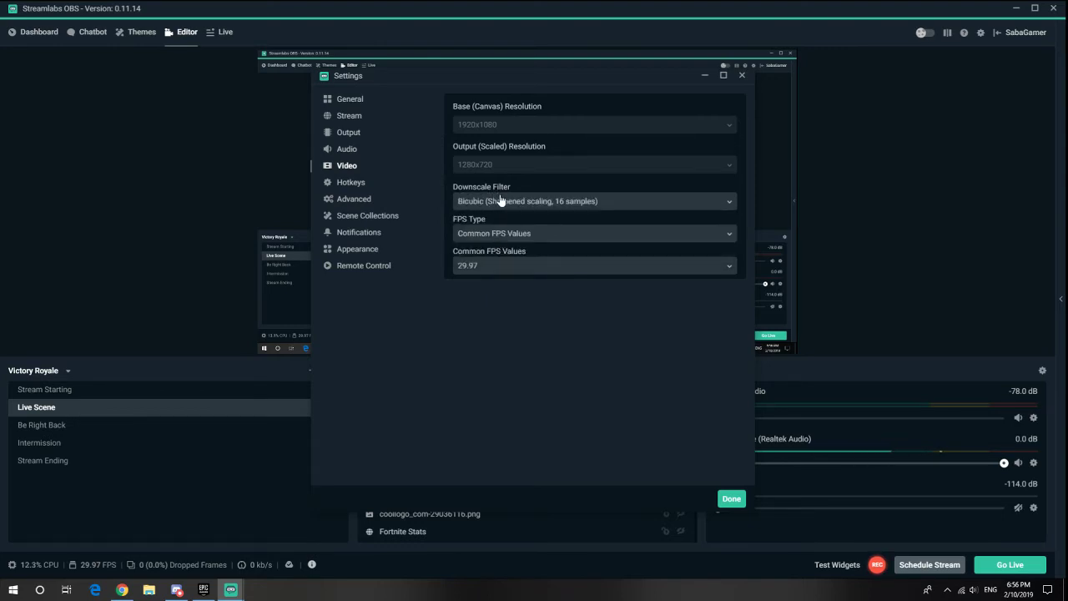
click(500, 201)
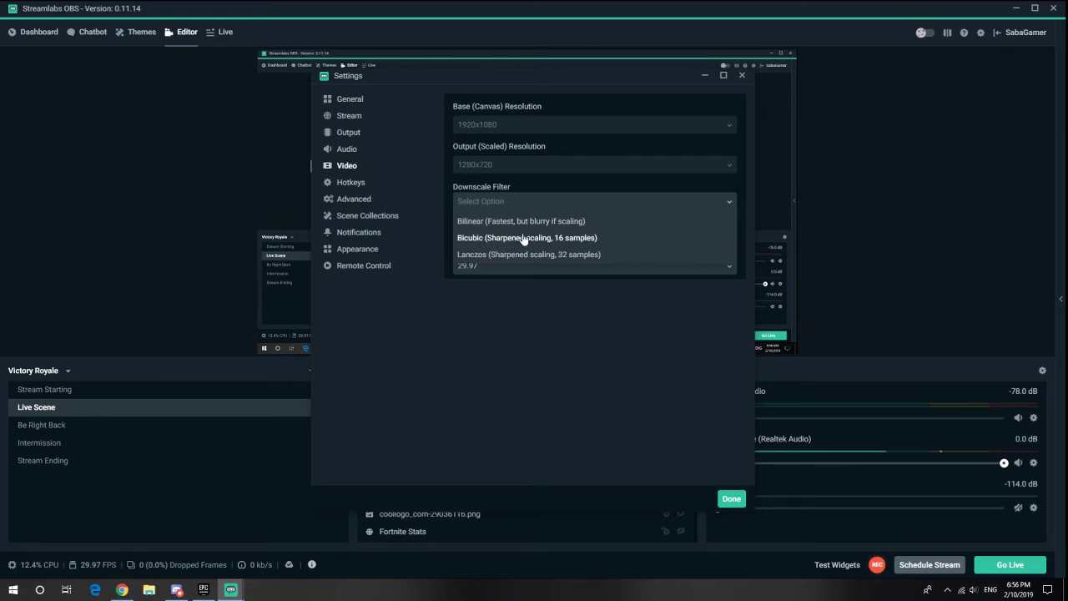
click(550, 241)
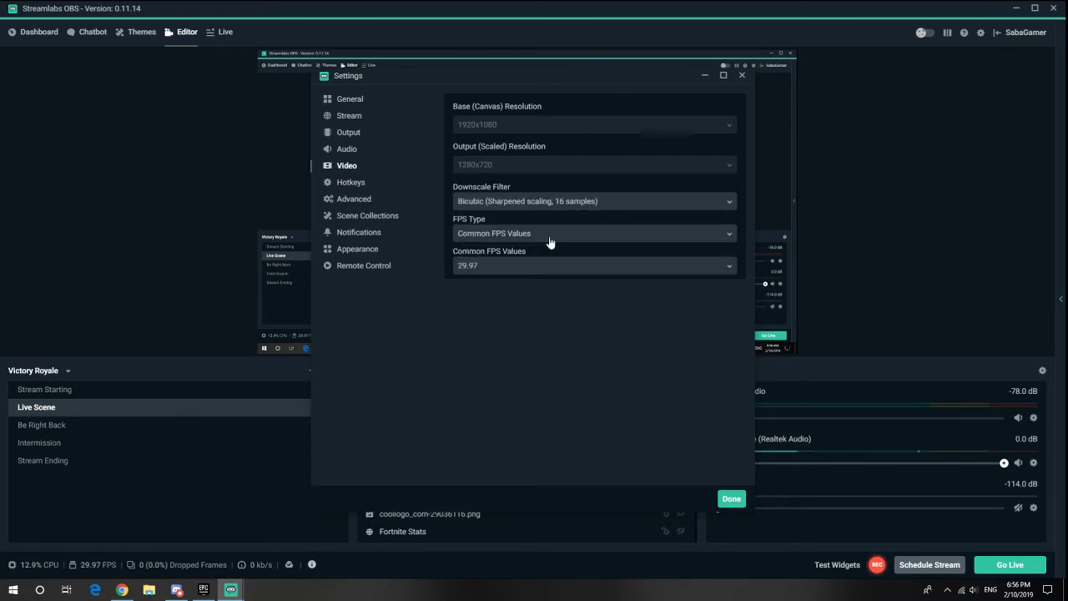
Set the FPS type to Common FPS Values and the common FPS value to 29.97.
click(497, 234)
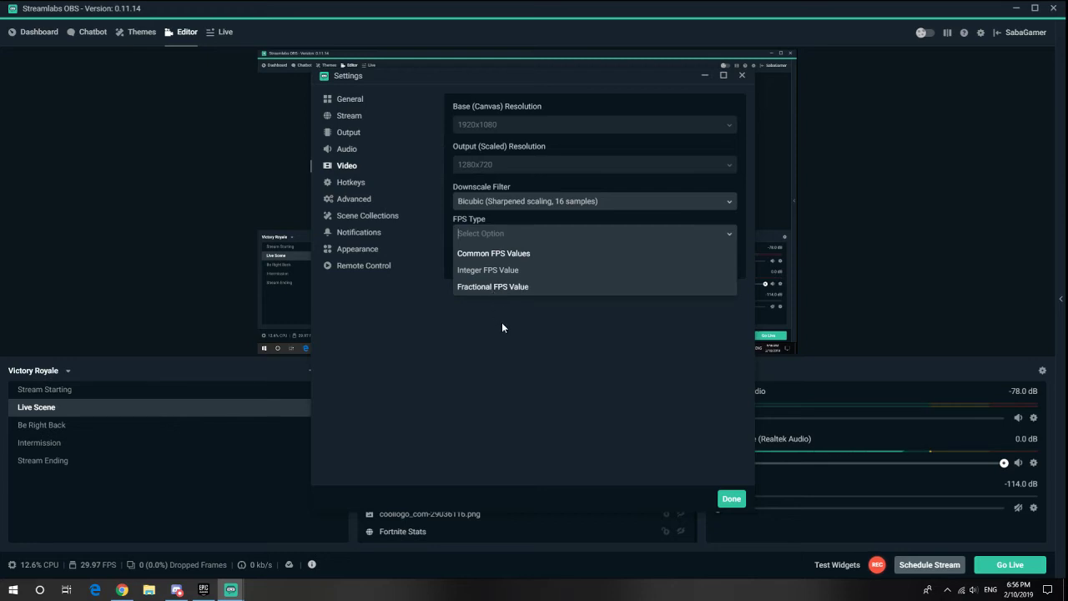
click(494, 254)
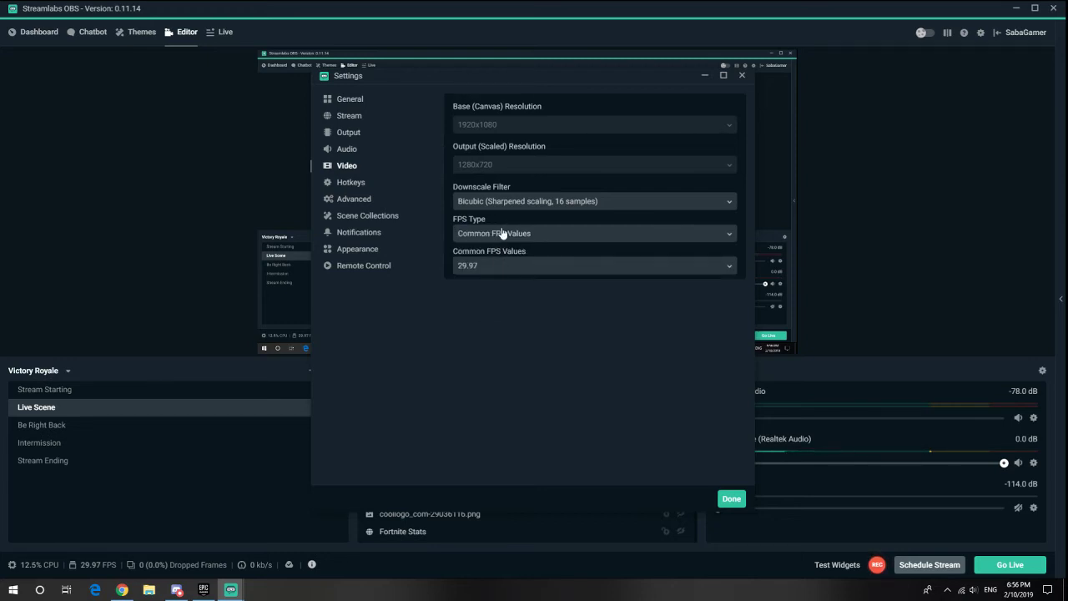
click(503, 235)
click(484, 254)
click(472, 264)
click(464, 337)
click(535, 265)
click(469, 402)
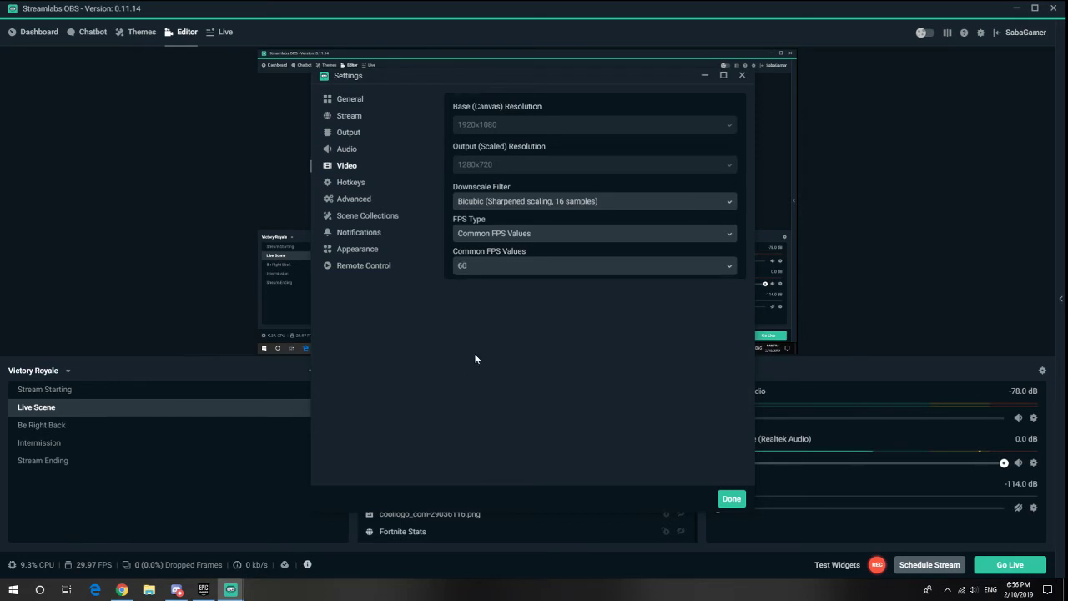
click(493, 265)
click(468, 337)
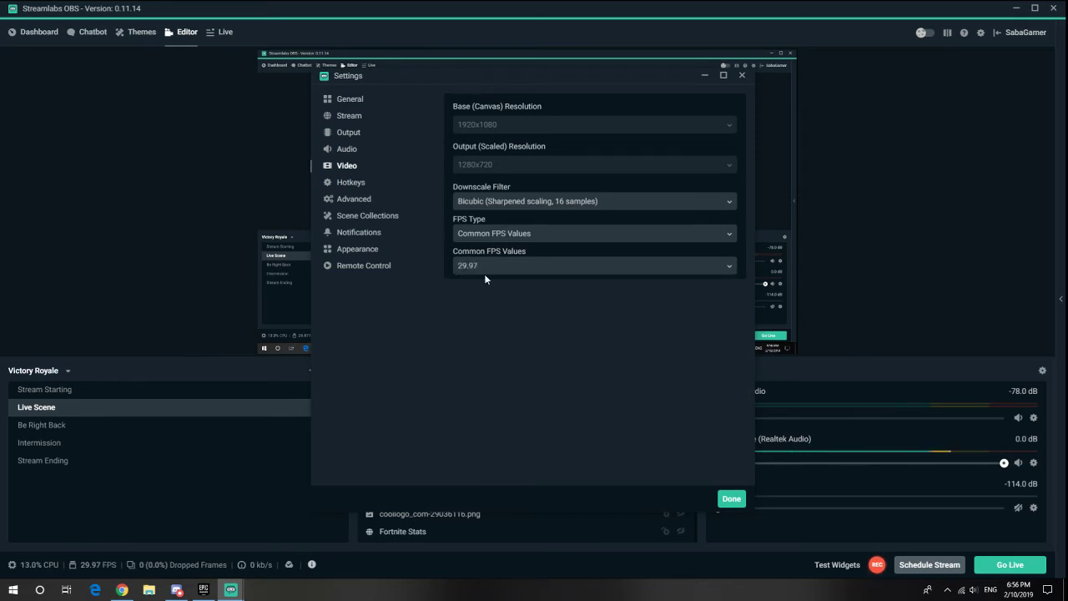
In the Advanced settings, set the process priority to High.
click(368, 204)
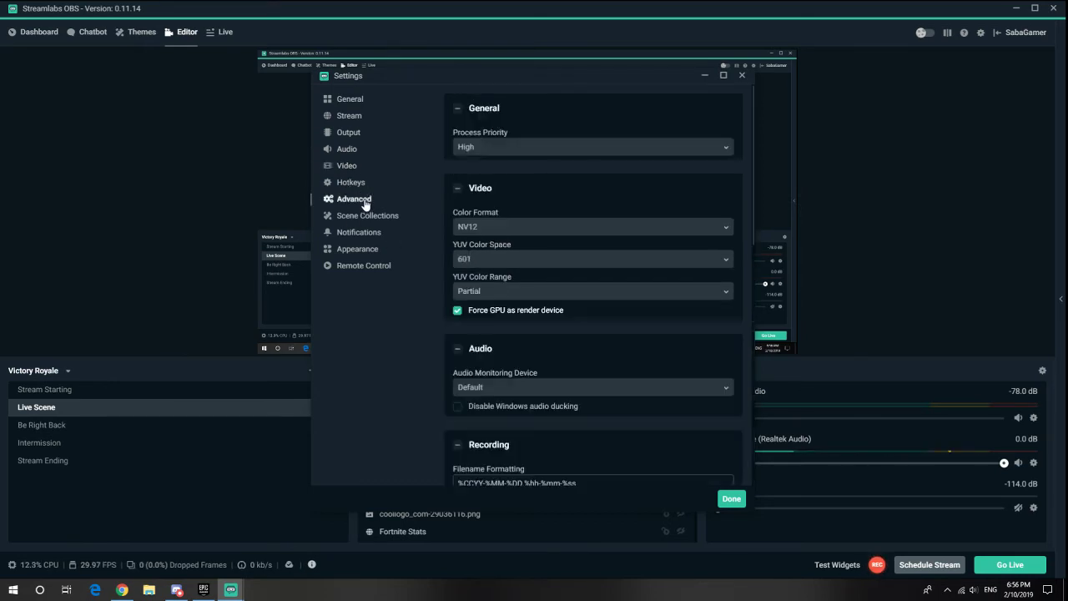
click(352, 183)
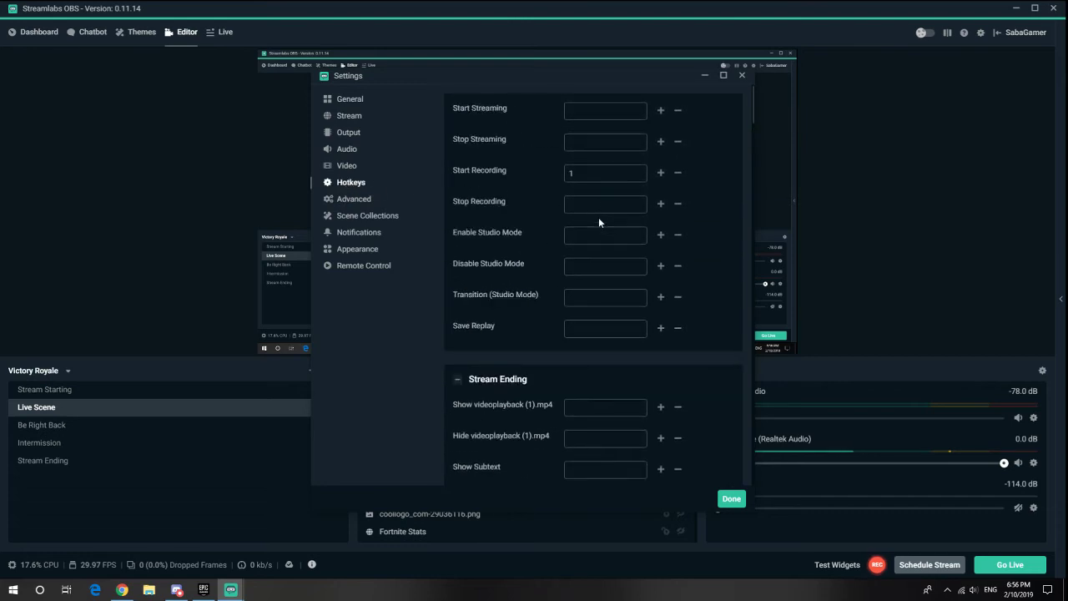
click(357, 201)
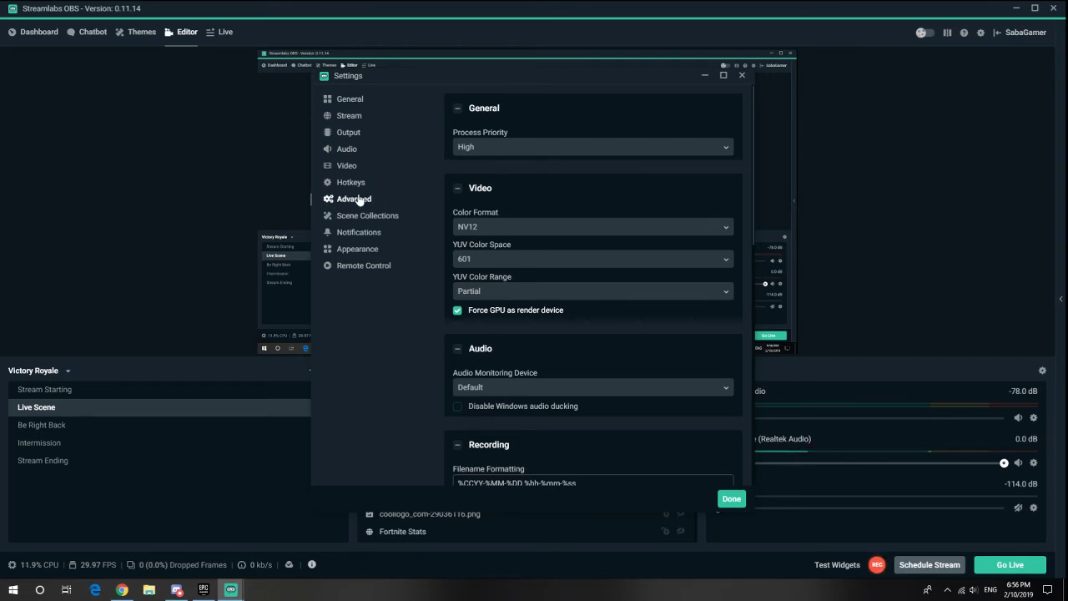
click(478, 146)
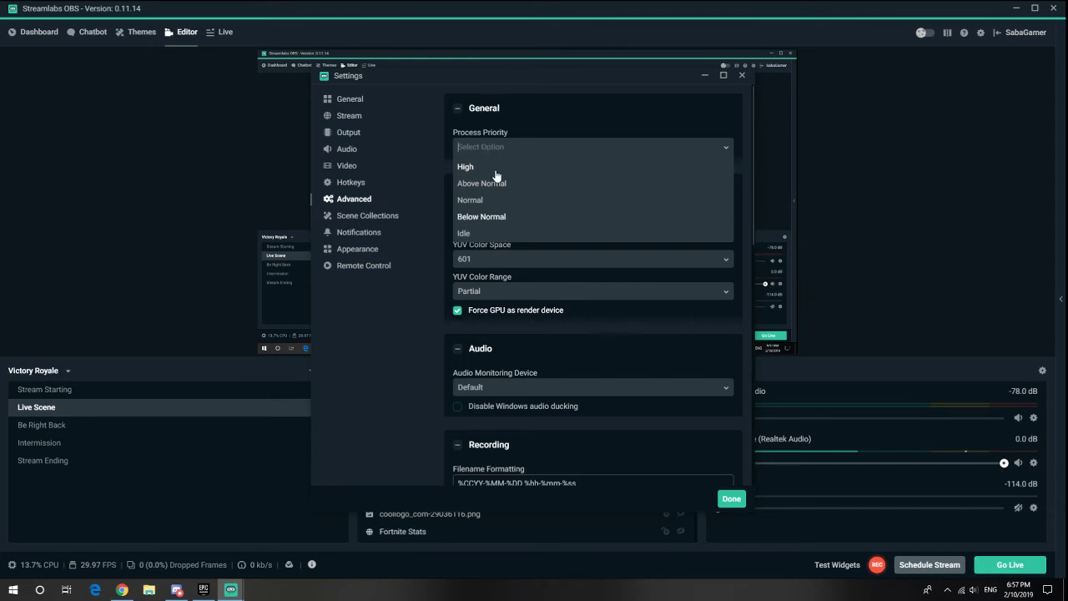
click(490, 166)
click(486, 150)
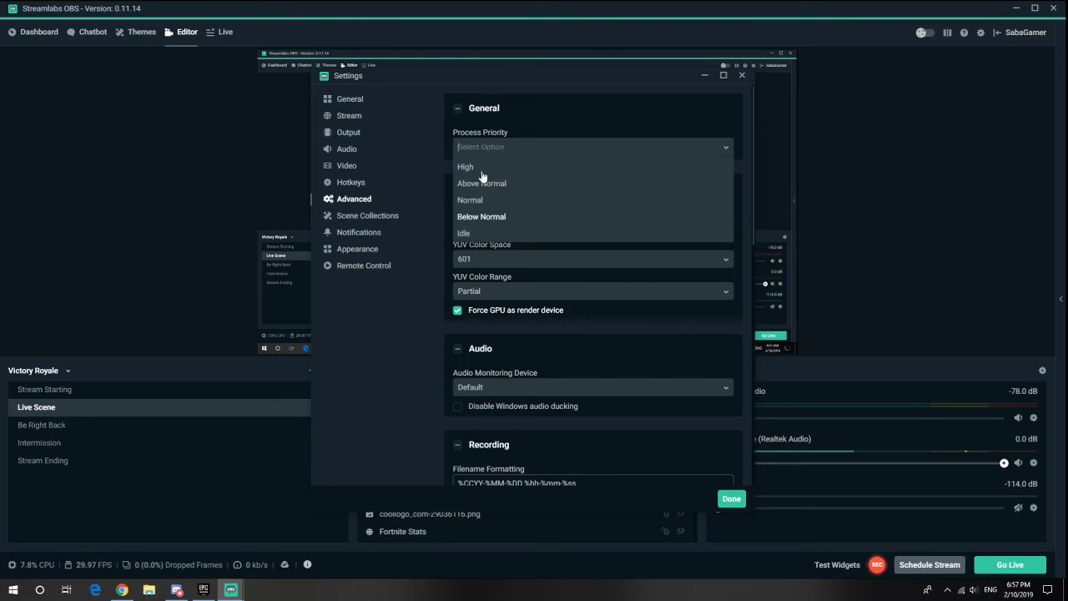
click(488, 167)
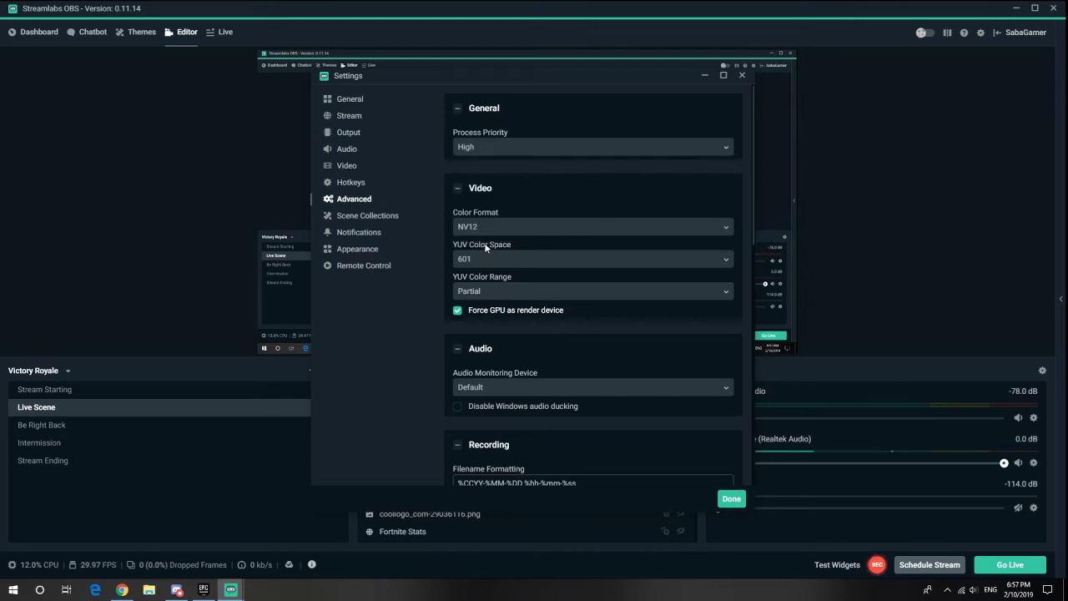
Look through the remaining advanced options for video, audio, recording, replay buffer and stream delay.
scroll(493, 251, down, 2)
scroll(500, 267, down, 1)
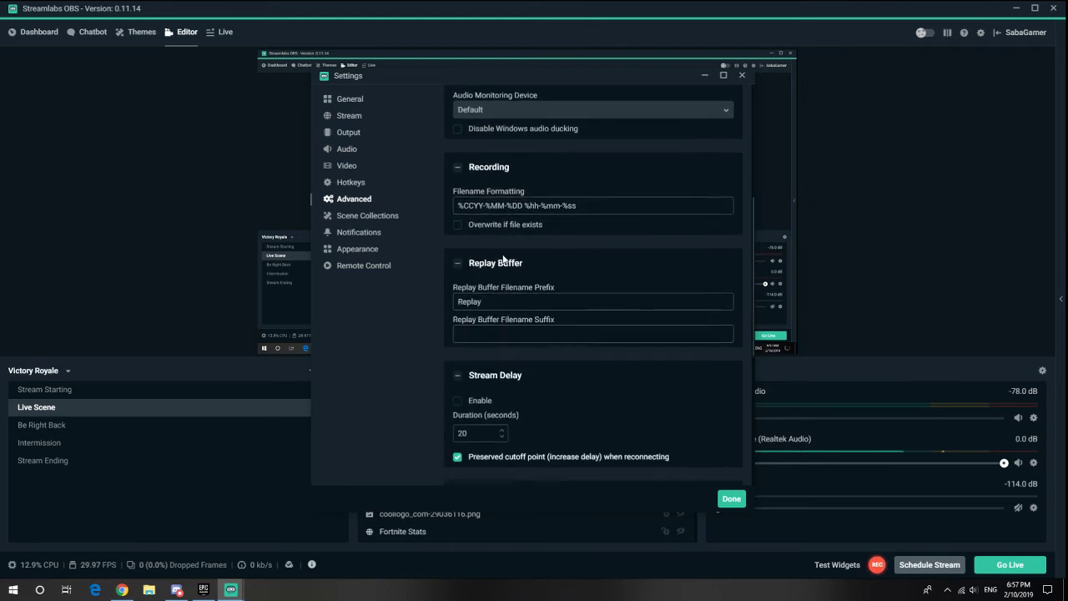
scroll(503, 259, up, 3)
scroll(509, 246, down, 3)
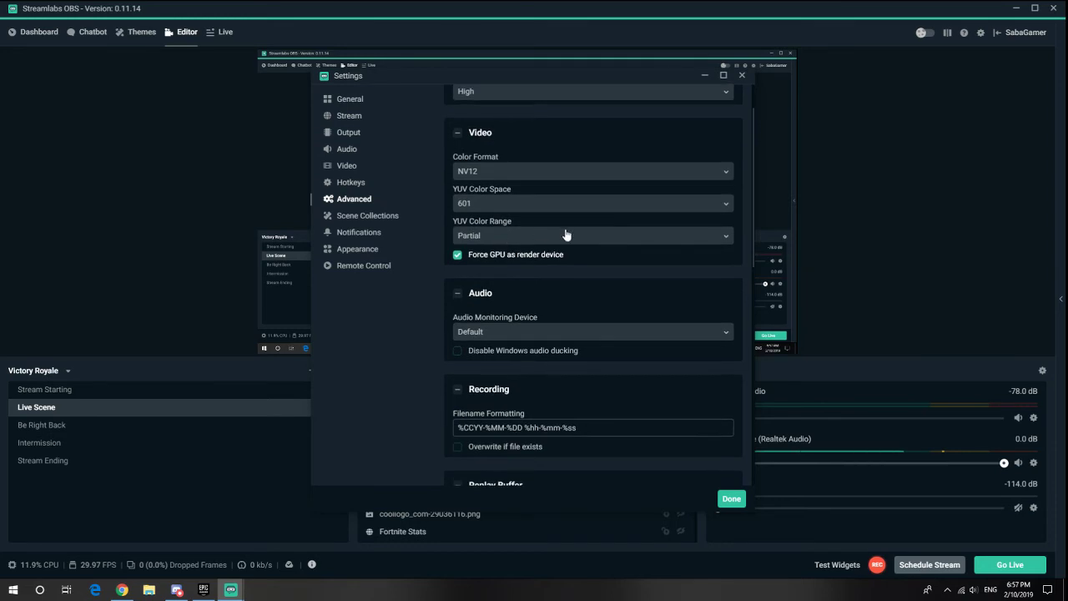
Review the Scene Collections, Notifications, Appearance, Remote Control, General, Stream and Output settings, then close the settings.
scroll(497, 257, up, 3)
click(356, 220)
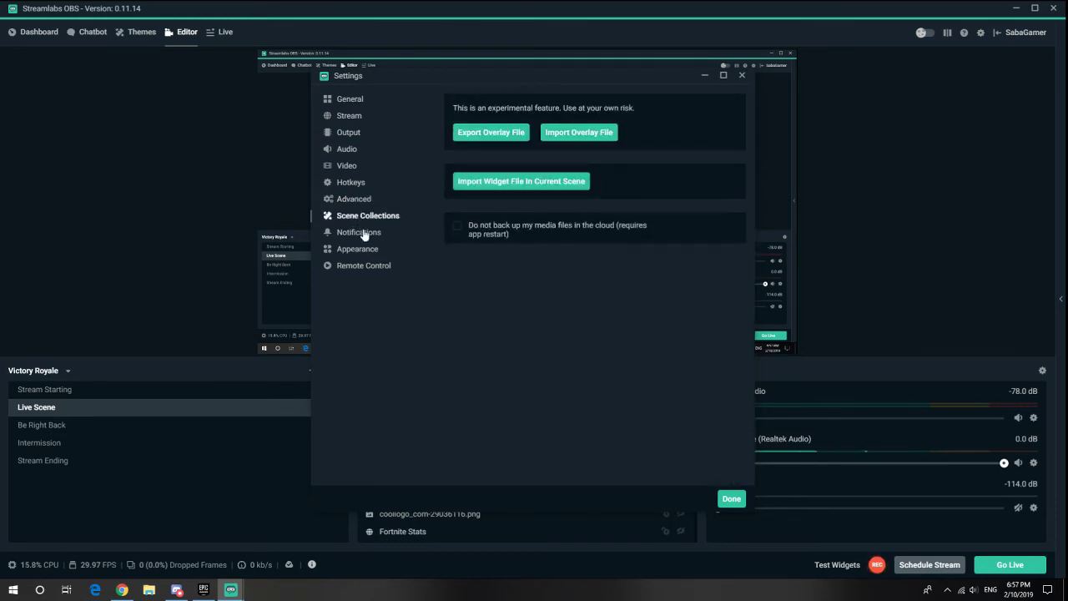
click(364, 236)
click(366, 250)
click(370, 267)
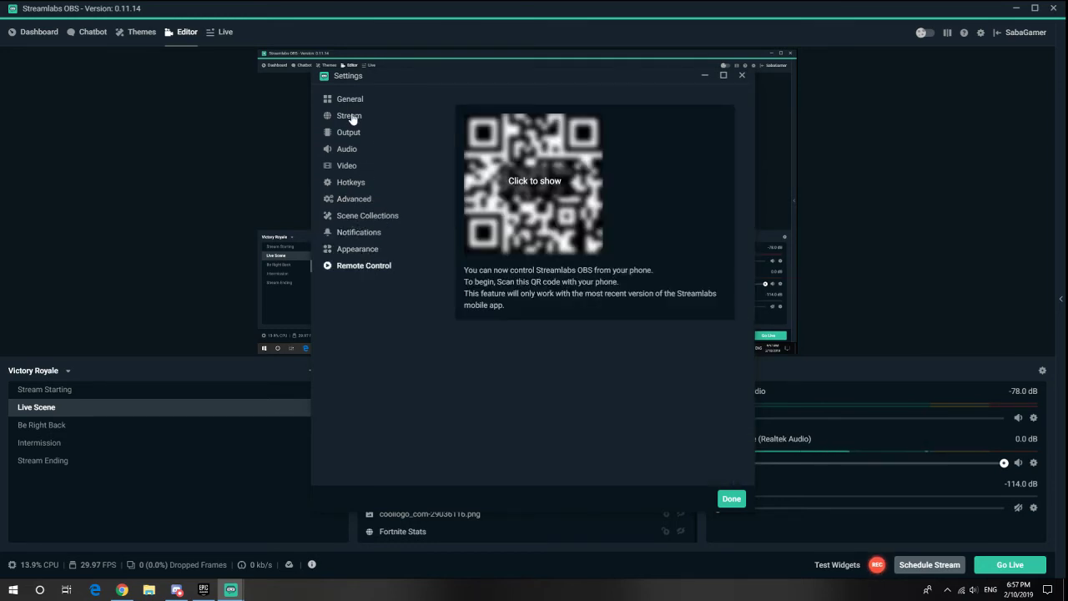
click(354, 117)
click(351, 101)
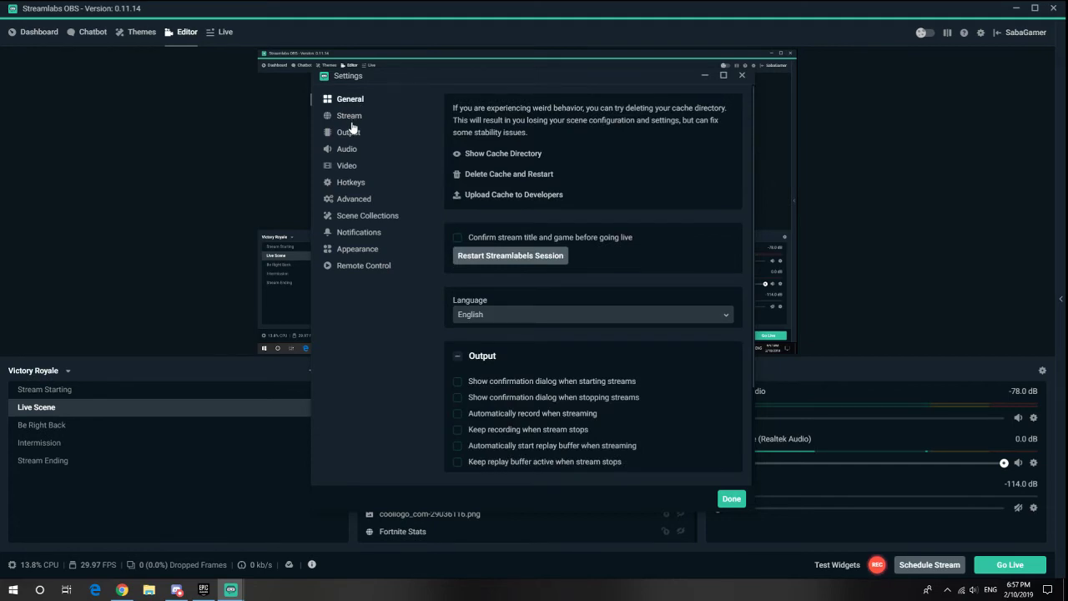
click(351, 119)
click(348, 134)
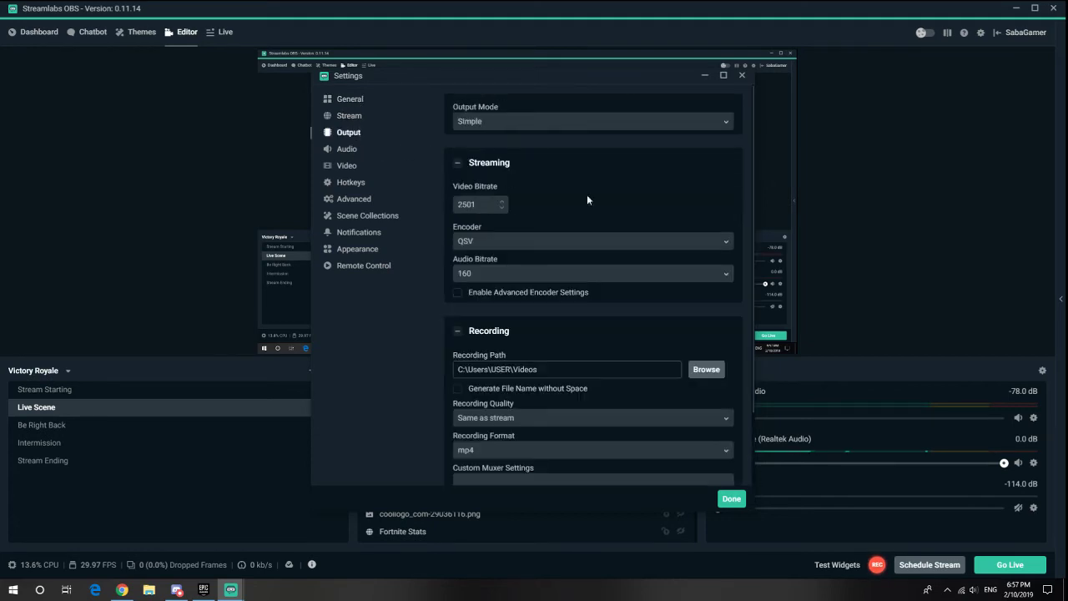
click(731, 498)
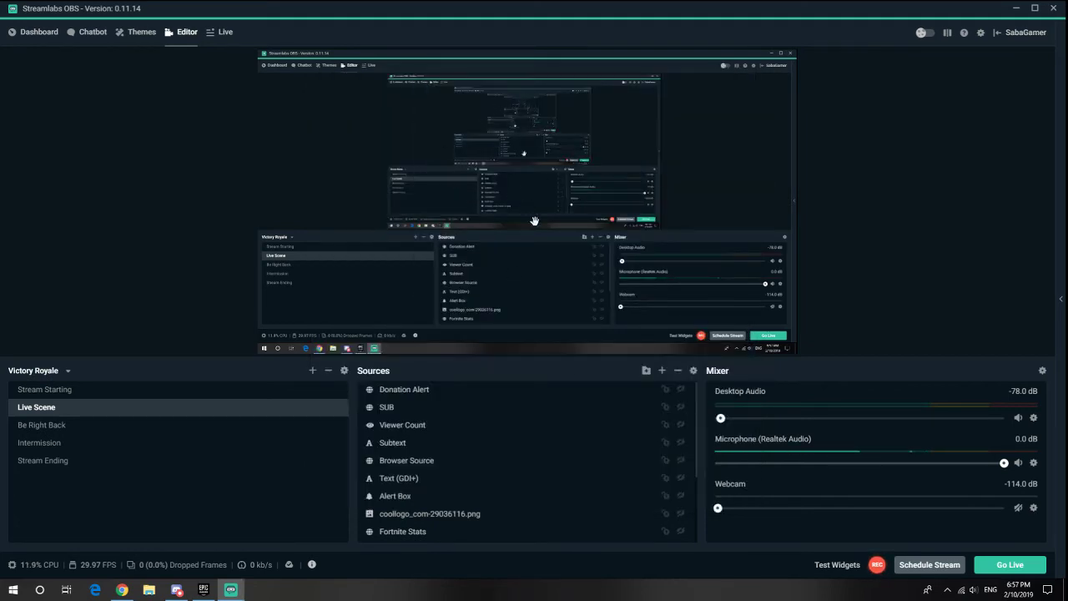
Switch to Chrome, search Google in a new tab for "subscriber count live" and open SocialBlade's real-time YouTube subscriber count page.
click(121, 589)
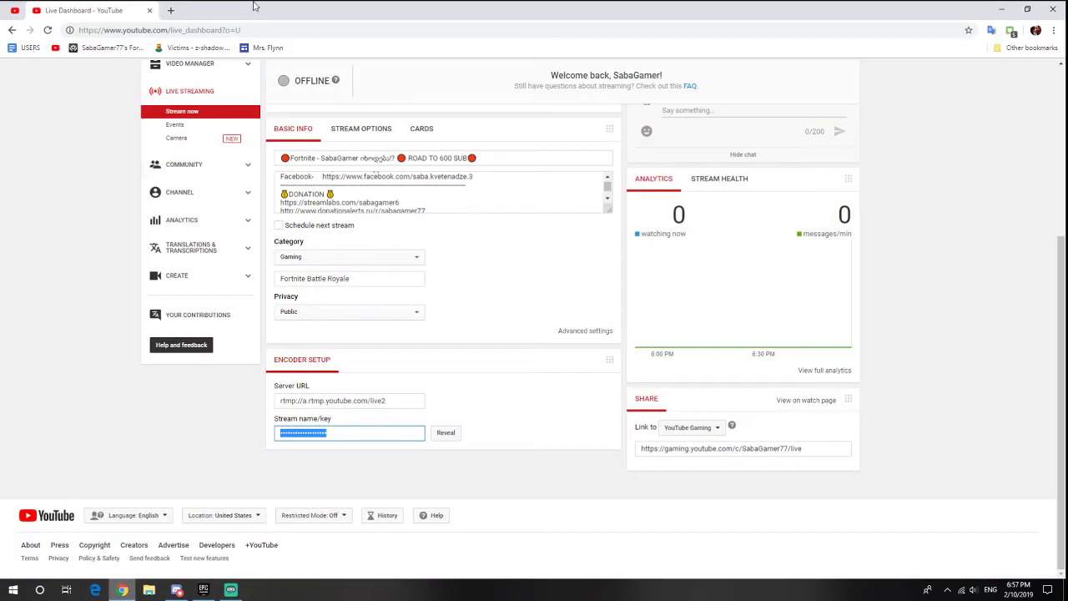
click(172, 12)
text(susbc)
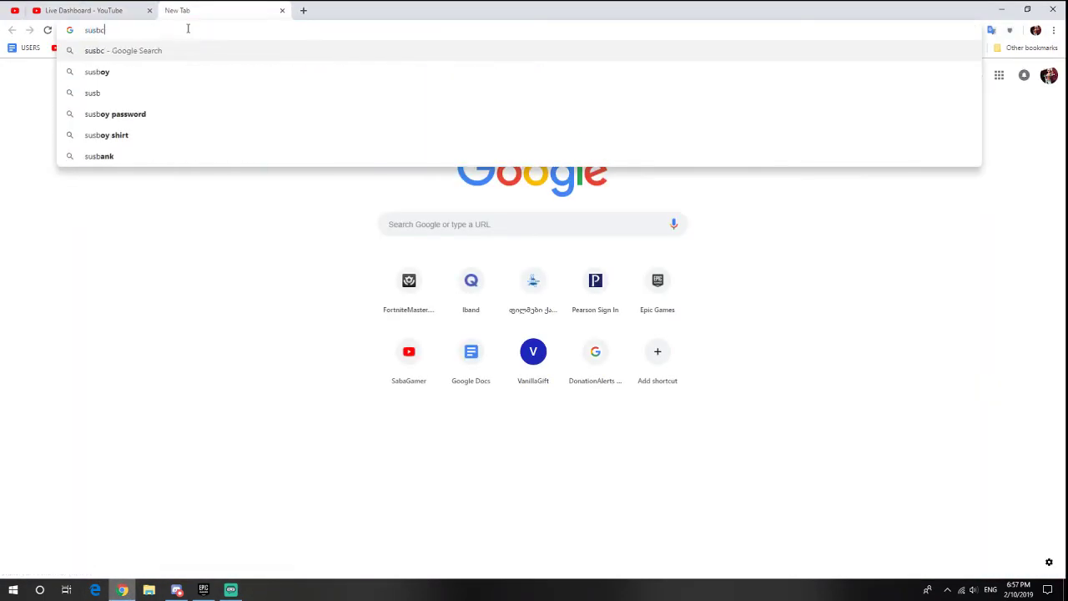
text(iber c)
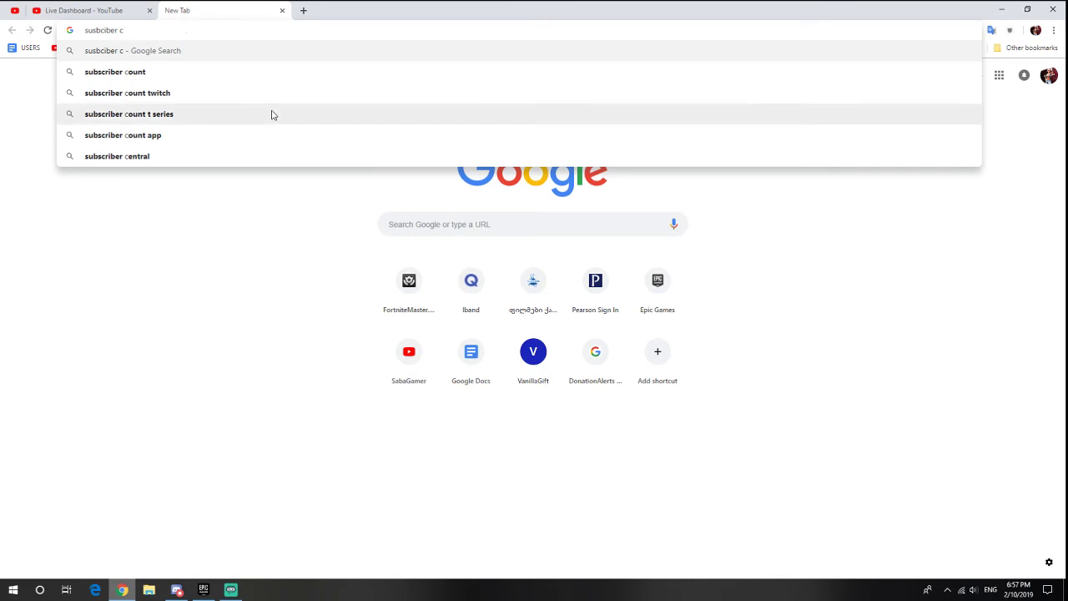
key(Down)
click(159, 72)
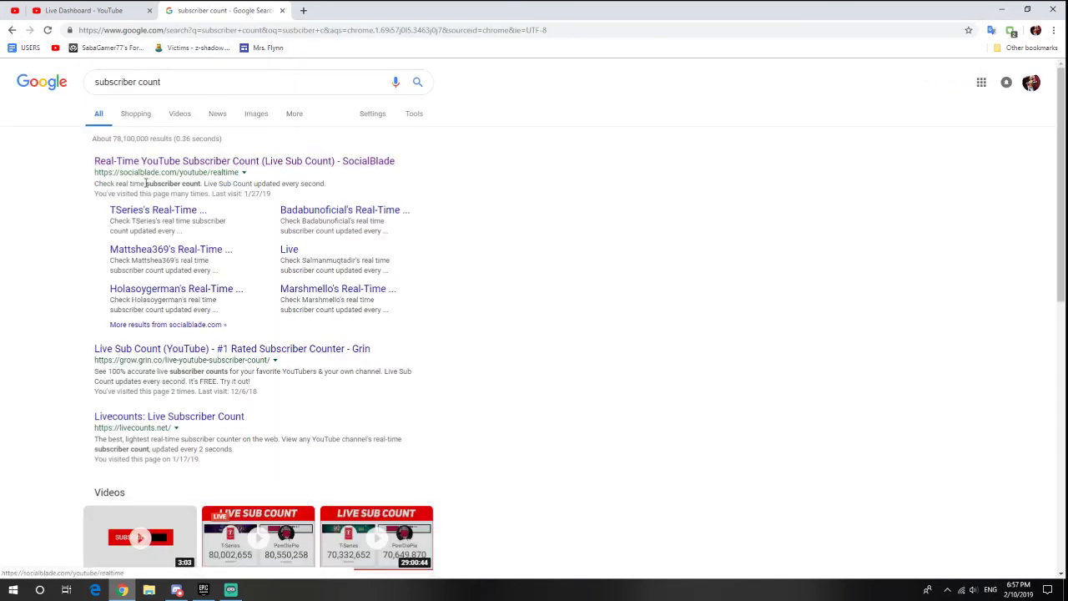
click(167, 83)
text(live)
key(Return)
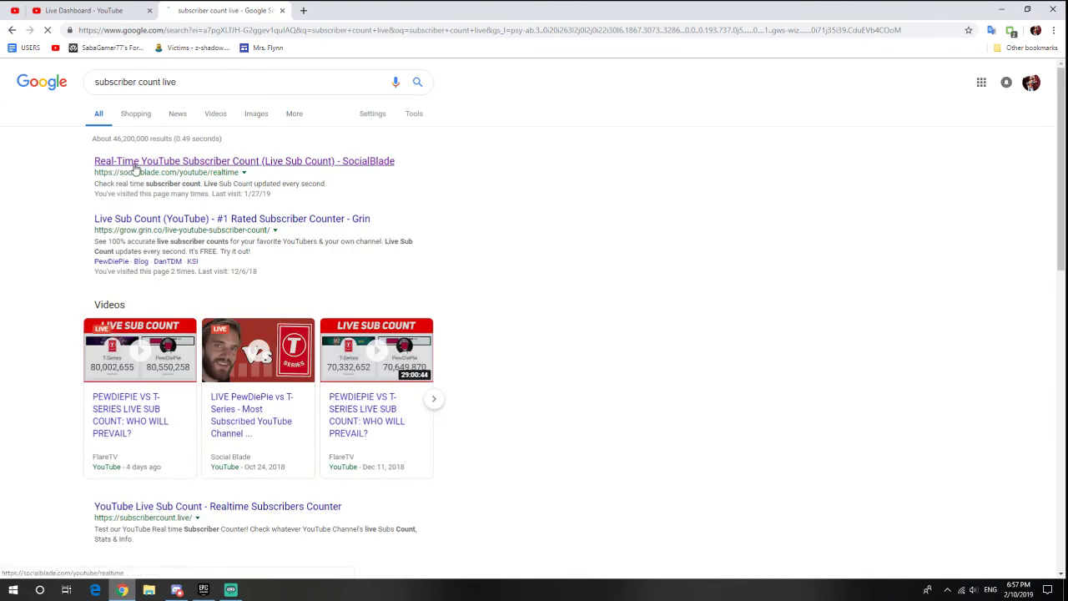
click(133, 170)
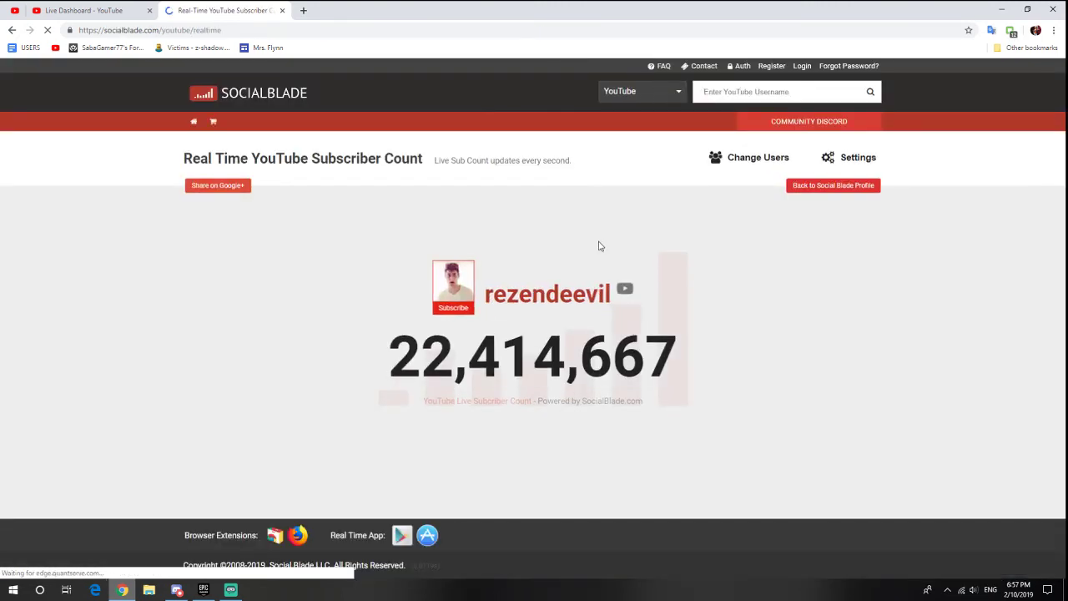
Search SocialBlade for the YouTube user "SabagAmer" and select the first suggested channel.
click(790, 88)
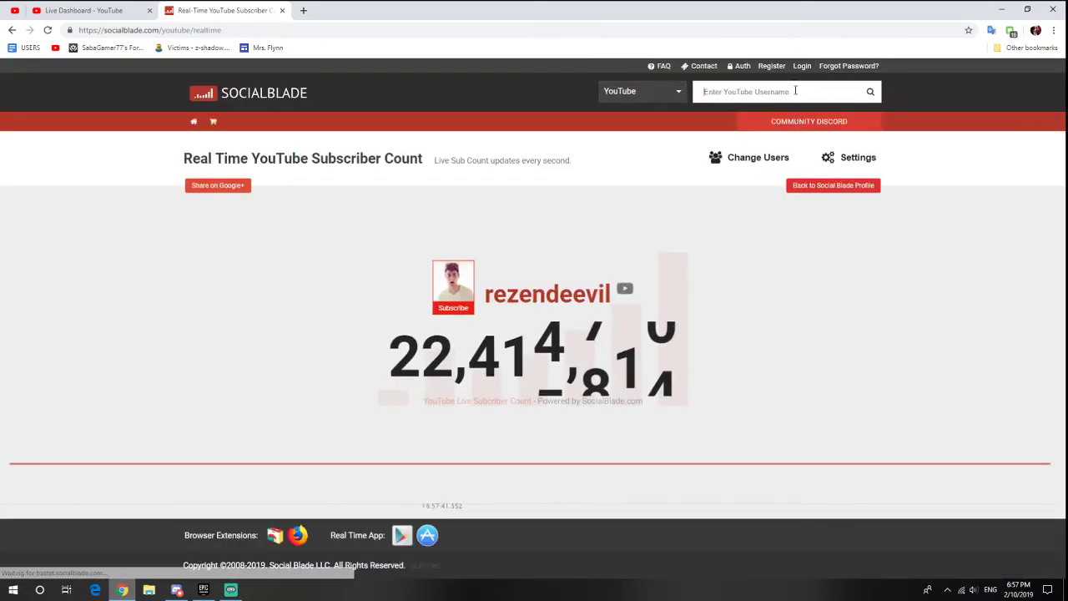
text(SabagAmer)
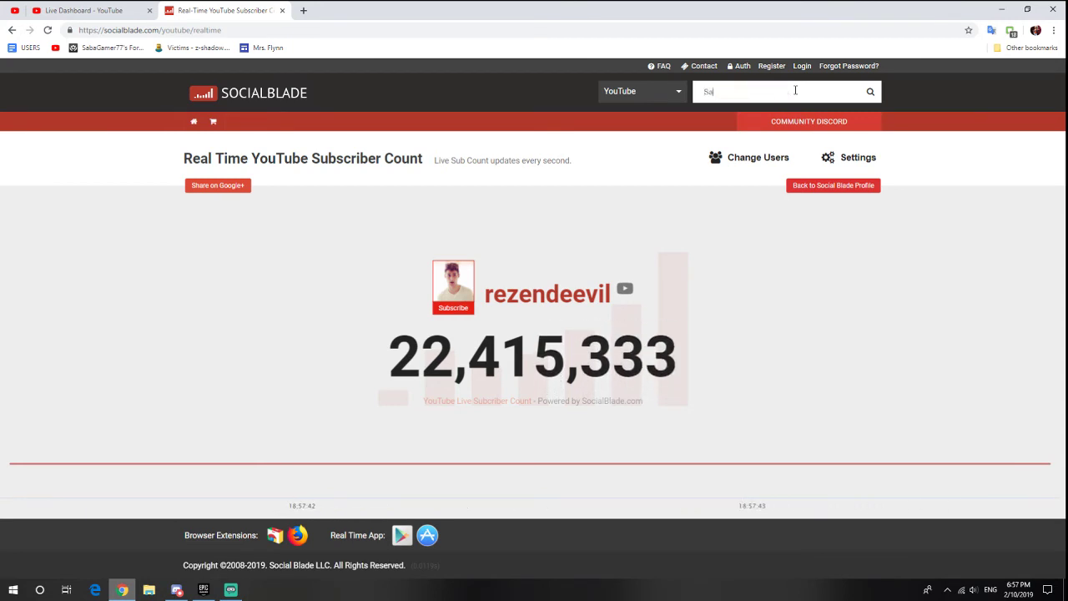
key(Return)
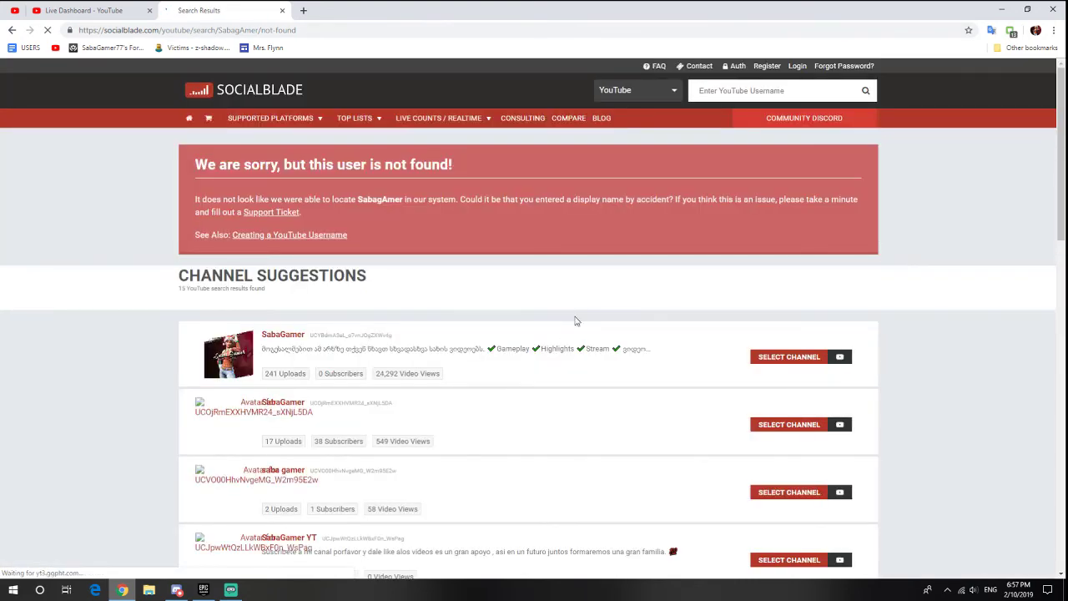
click(776, 361)
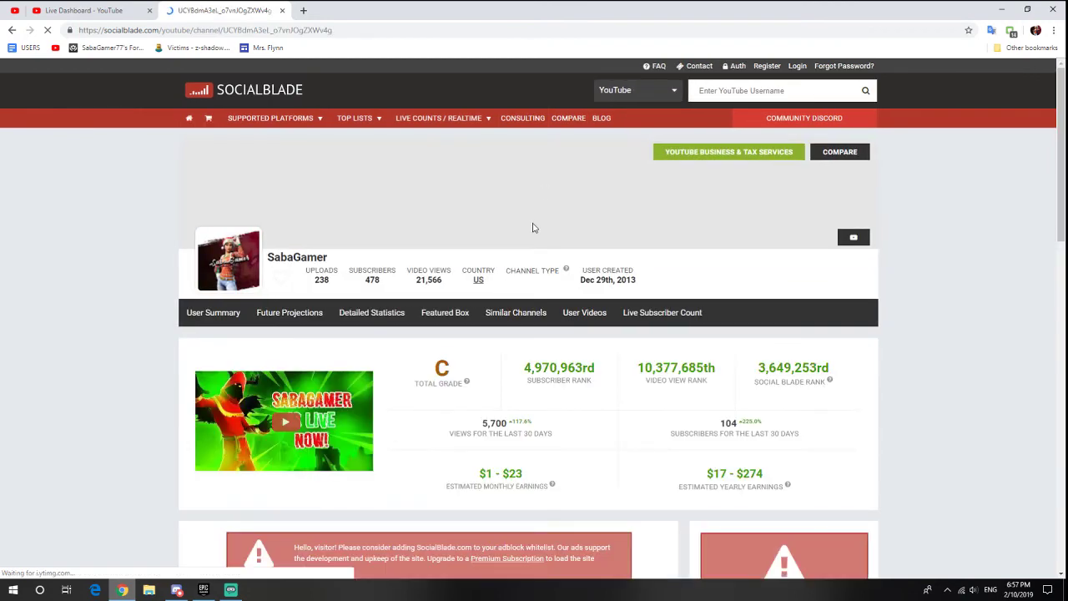
Open the channel's live subscriber count page and highlight the count number.
click(641, 312)
drag(485, 355, 632, 310)
click(573, 357)
mouse_move(588, 363)
mouse_down()
mouse_move(451, 368)
mouse_move(603, 362)
mouse_up()
click(777, 359)
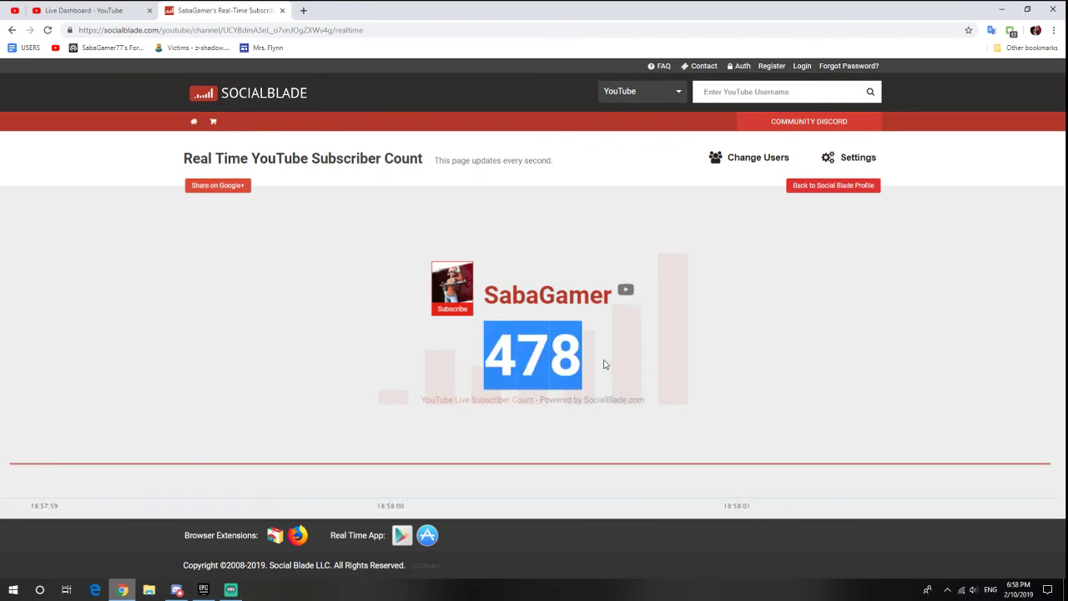
Return to Streamlabs OBS and look at Browser Source among the available source types, then close the list without adding one.
click(231, 589)
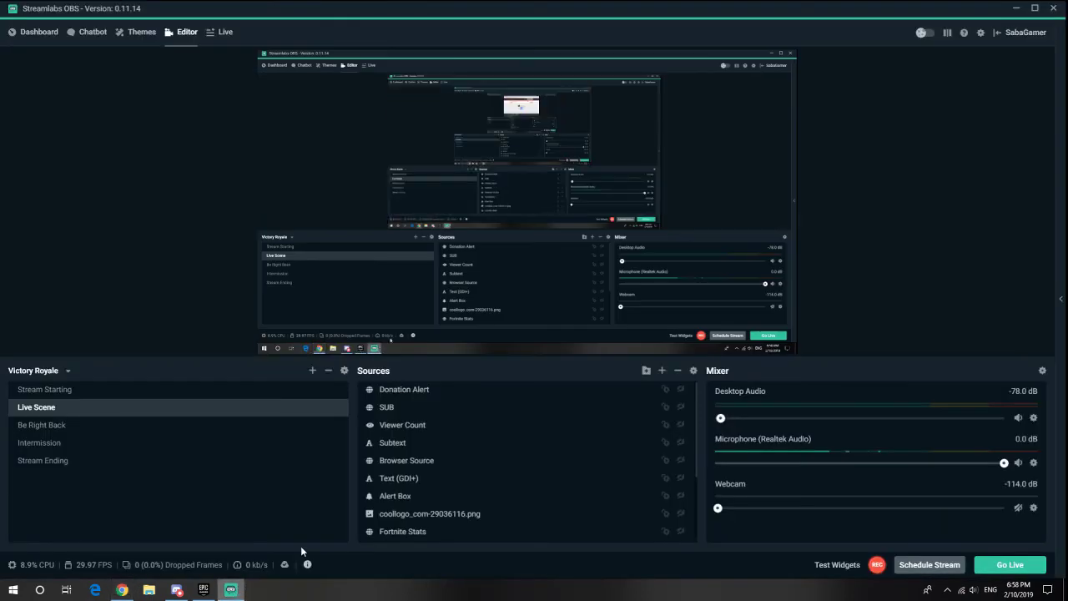
click(662, 370)
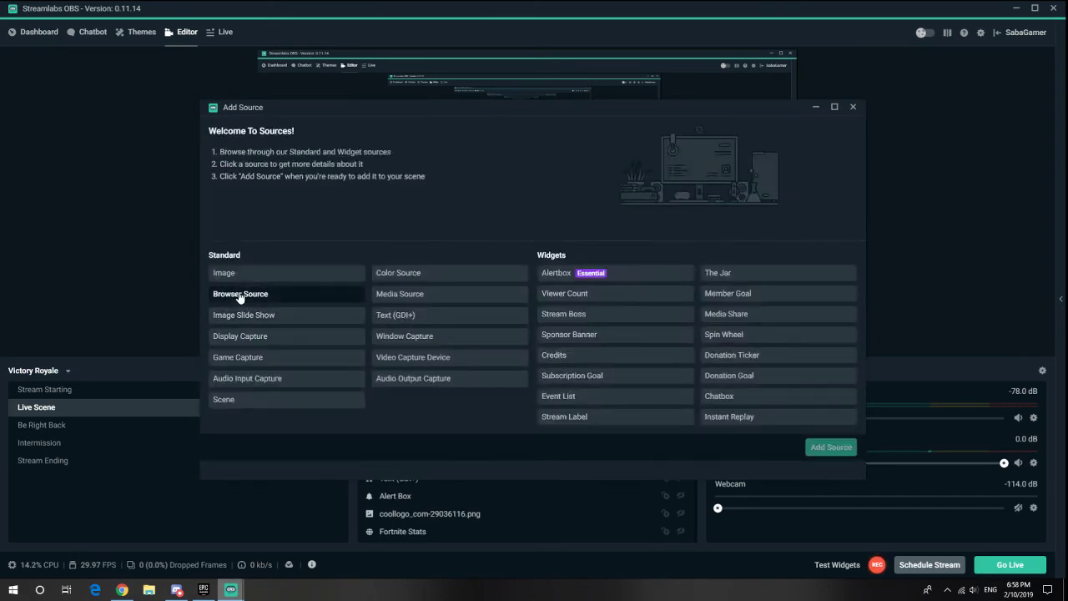
click(854, 107)
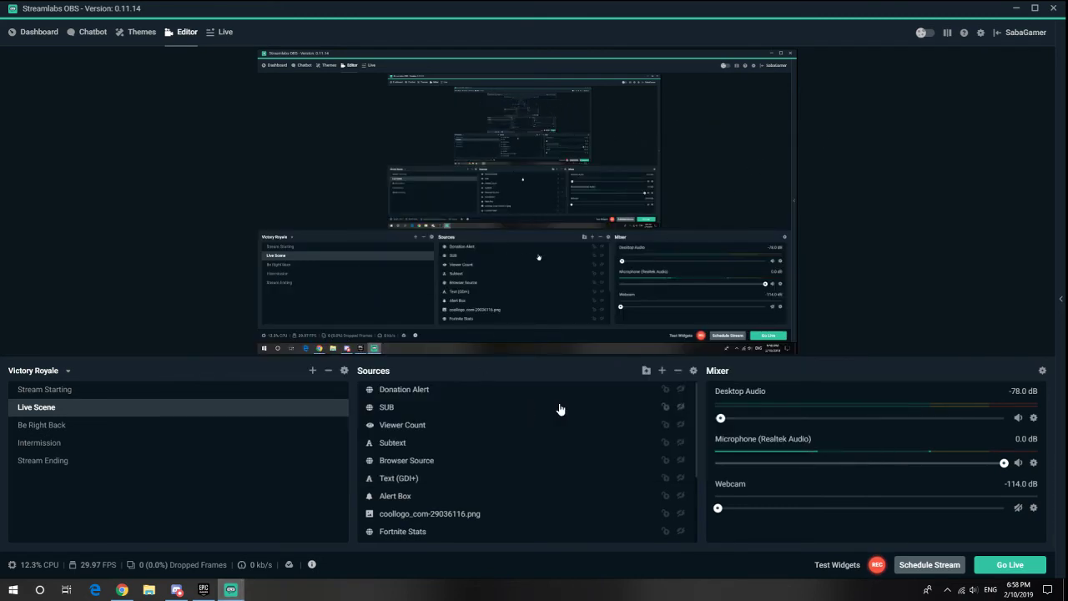
Open the list of scene collections.
click(46, 373)
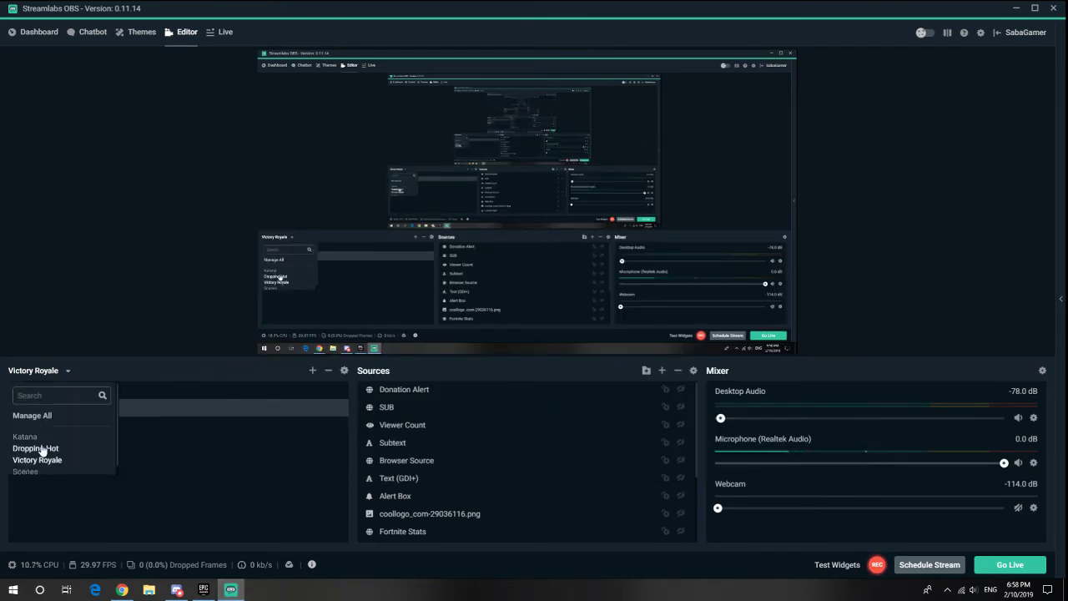